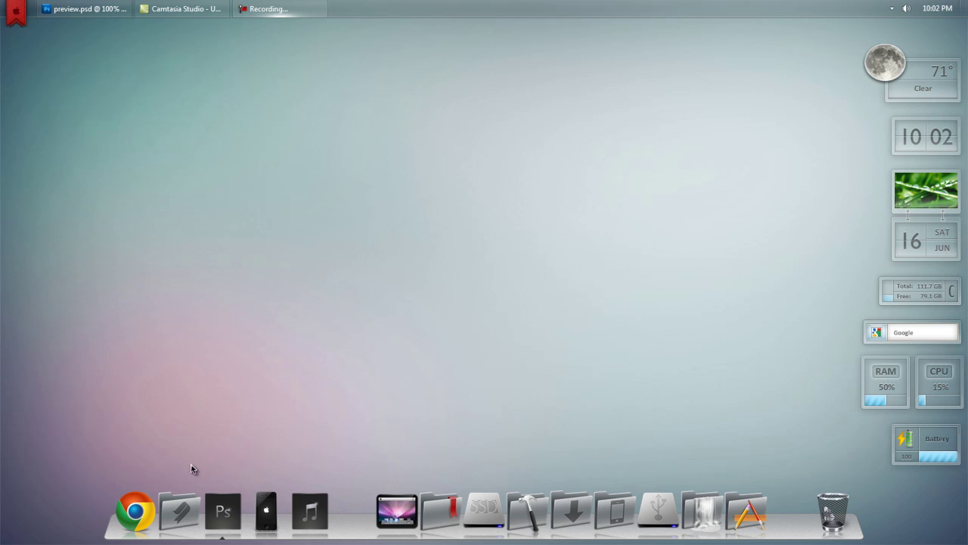
Search App Store Artwork for 'paypal' and copy the PayPal app's large icon image.
click(136, 514)
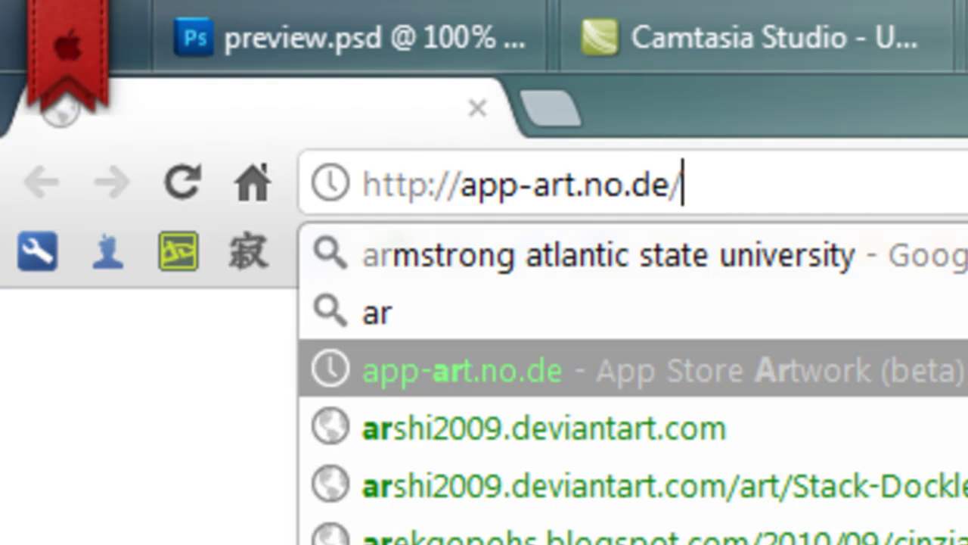
key(Return)
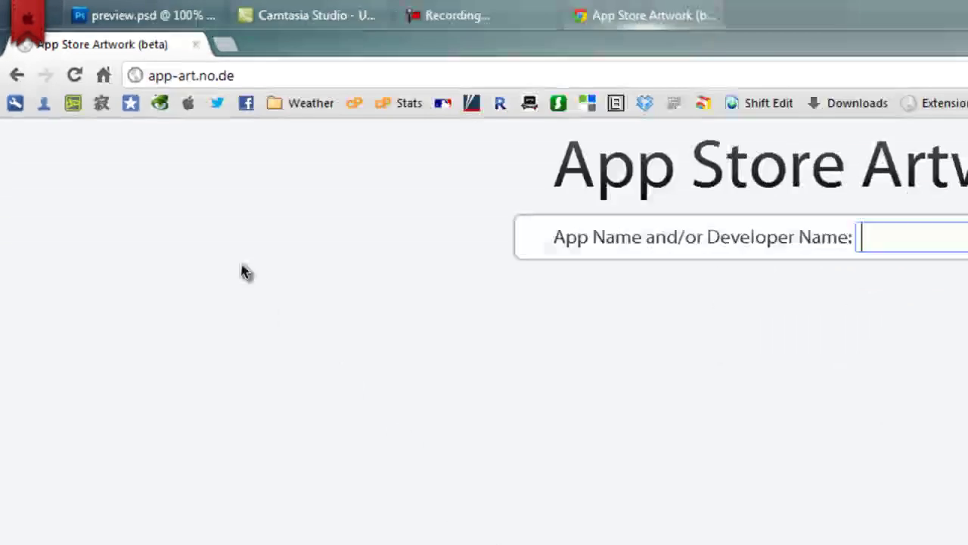
text(paypal)
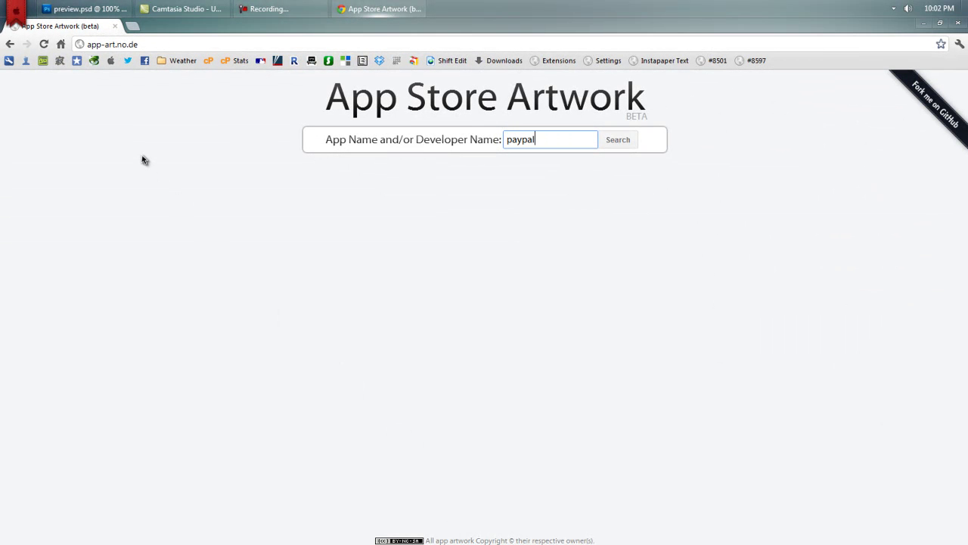
key(Return)
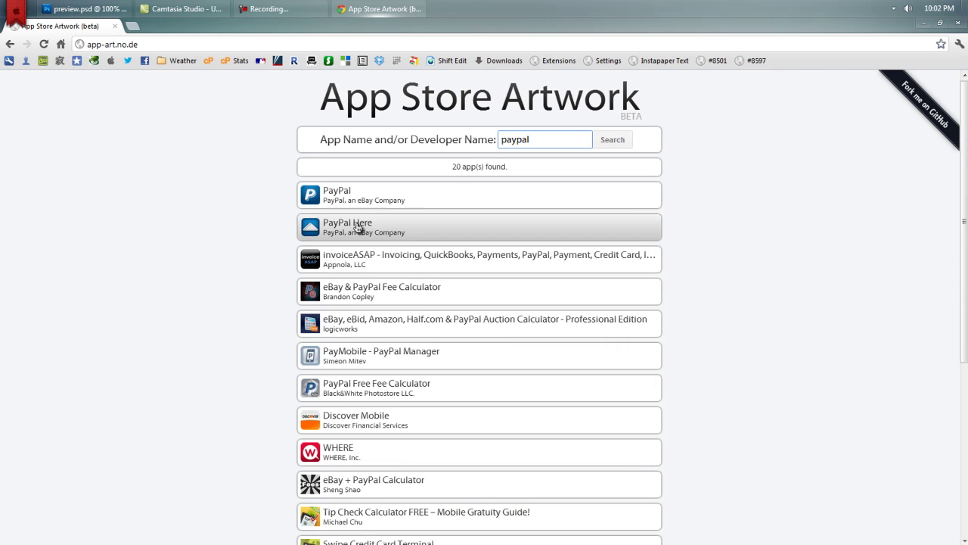
click(393, 196)
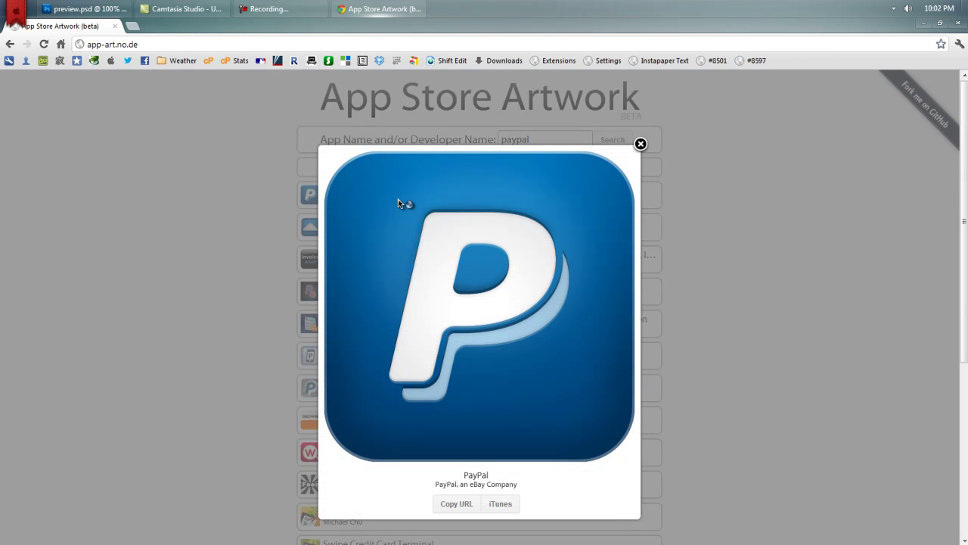
right_click(483, 281)
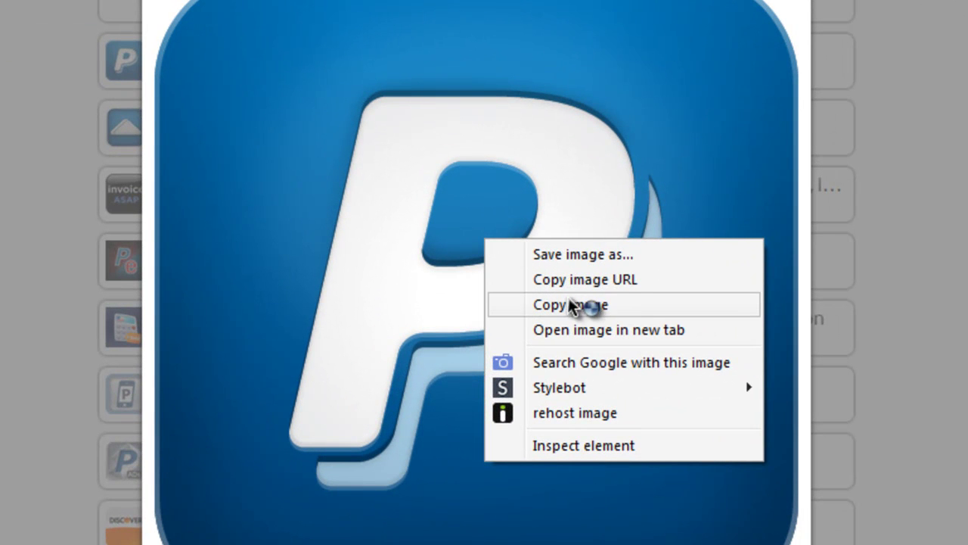
click(575, 305)
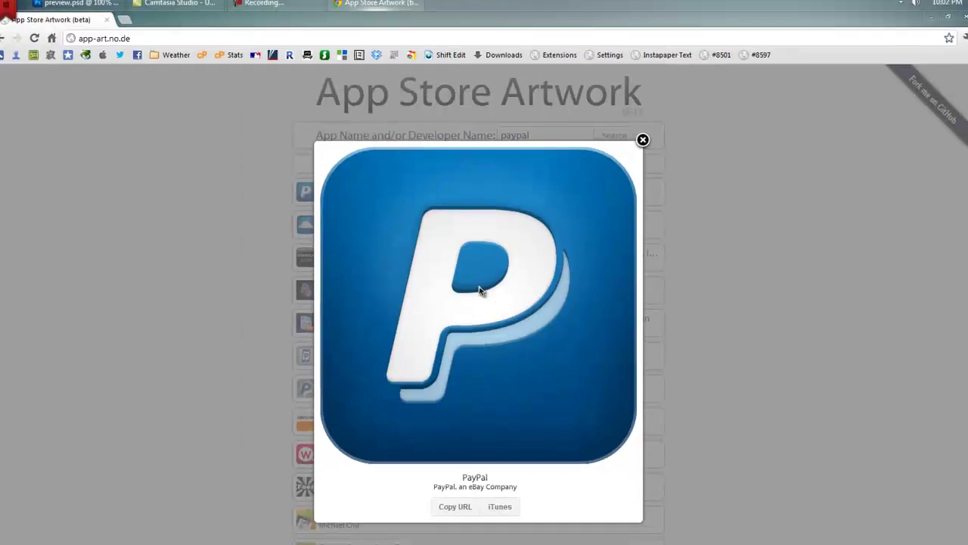
Add a new layer above Base and name it 'Base Design'.
key(alt+Tab)
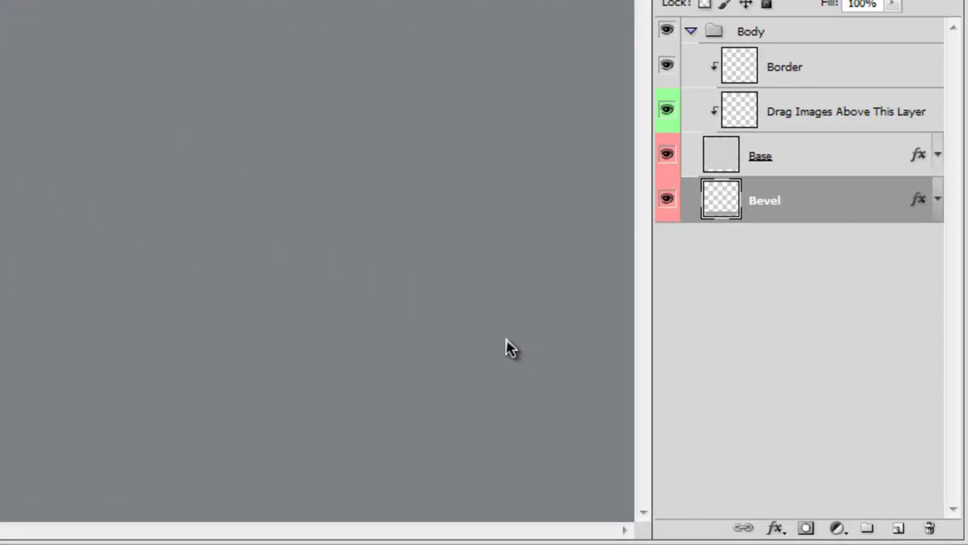
click(824, 150)
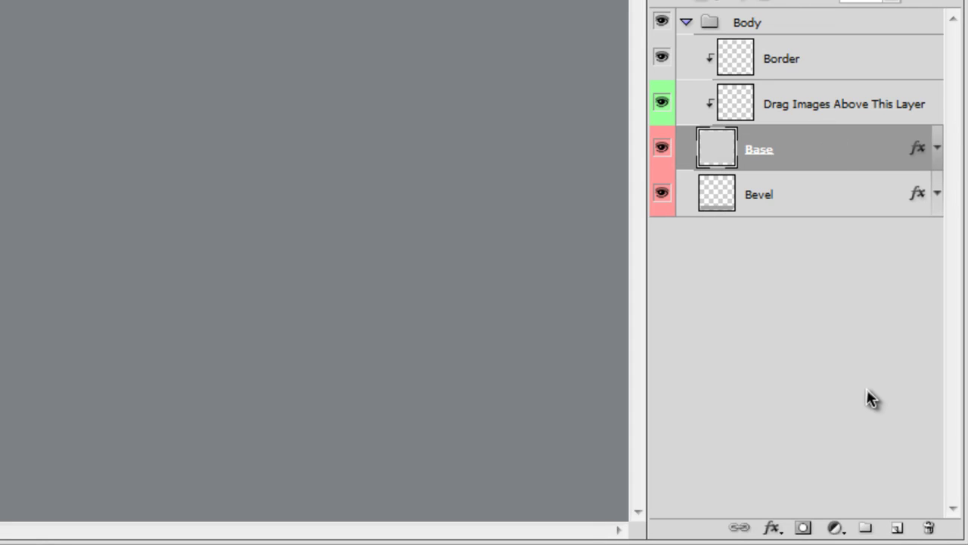
click(898, 529)
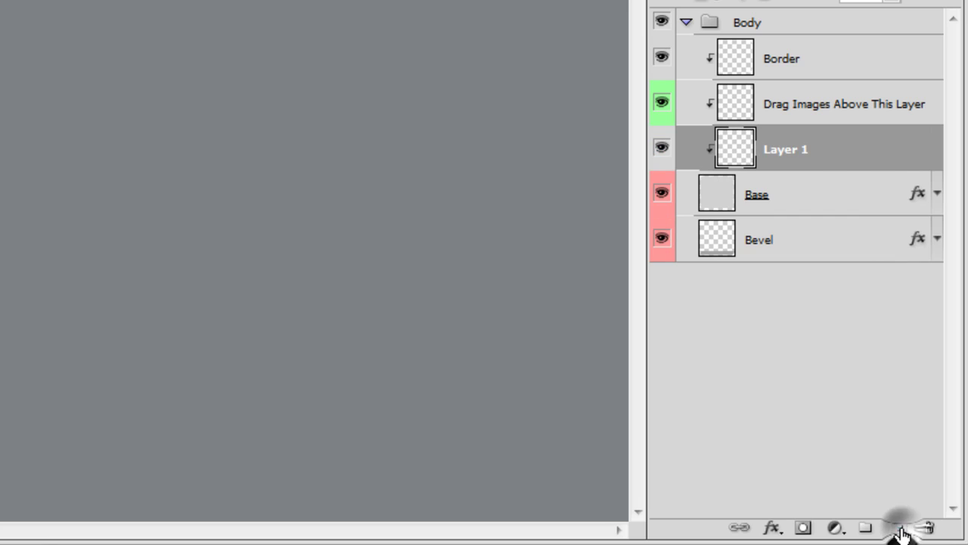
double_click(790, 151)
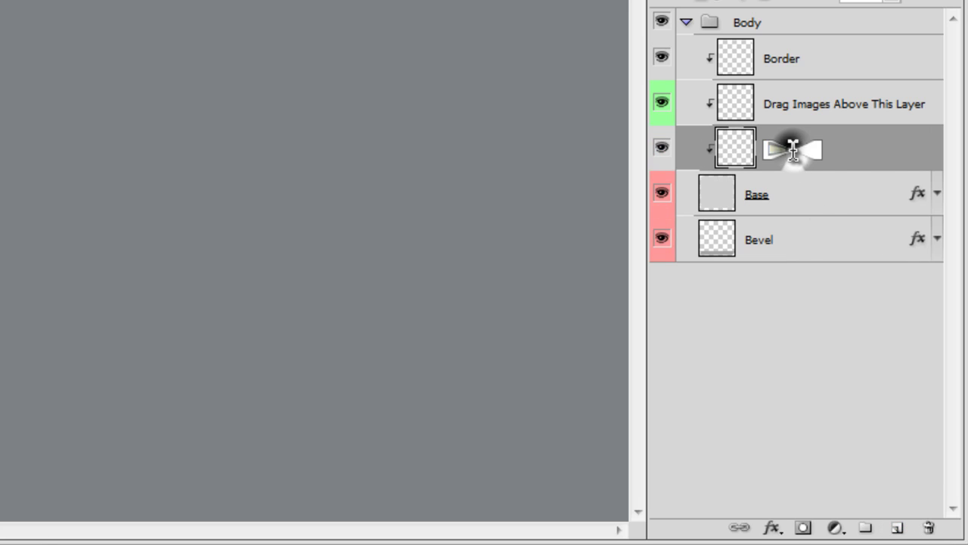
text(Base Design)
key(Return)
Add a new layer above Bevel and name it 'Bevel Design'.
click(828, 242)
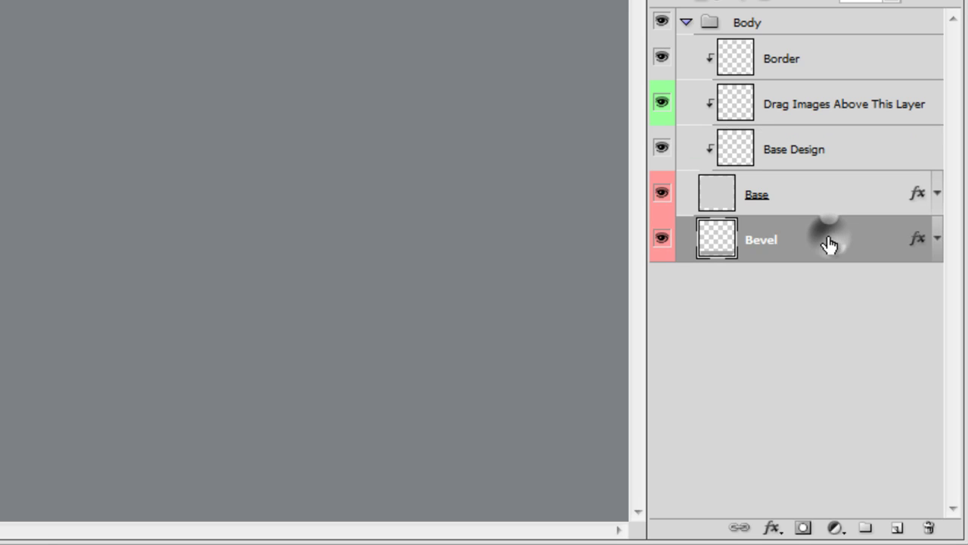
click(897, 529)
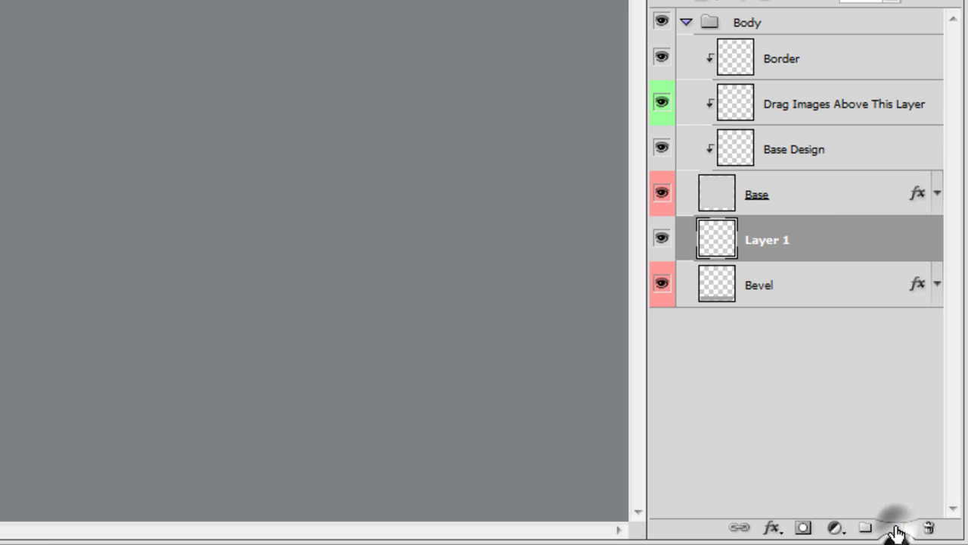
double_click(773, 240)
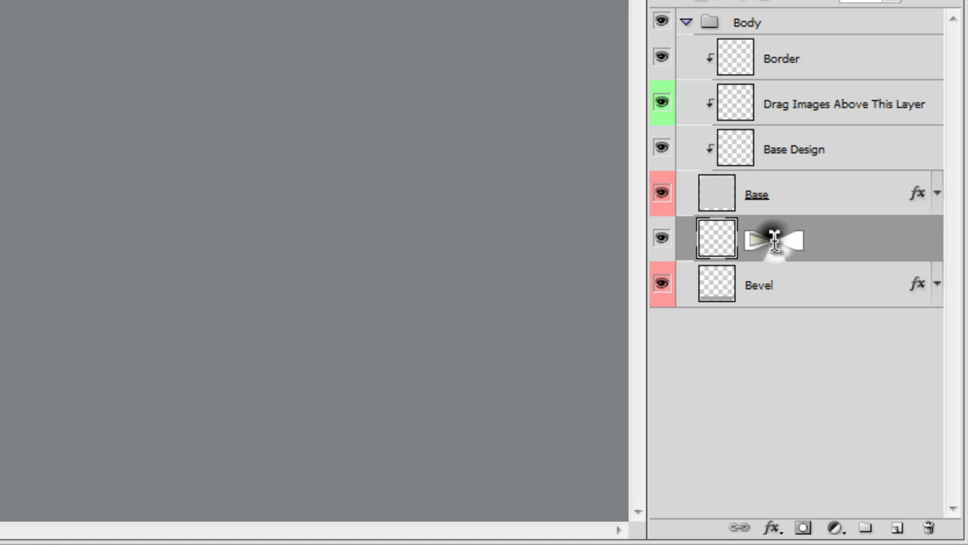
text(Bas)
key(BackSpace)
key(BackSpace)
key(BackSpace)
text(Bevel Design)
key(Return)
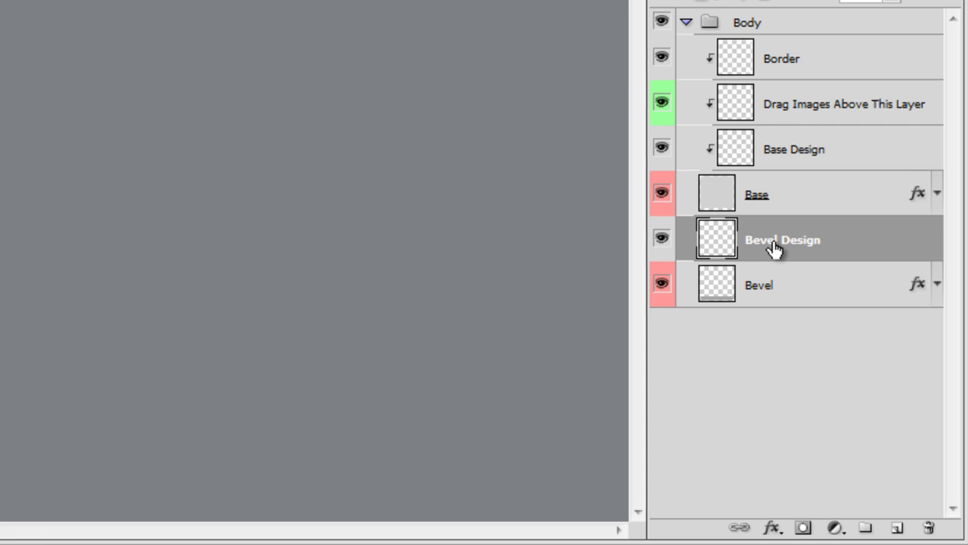
Make Bevel Design a clipping mask on the Bevel layer below it.
right_click(866, 244)
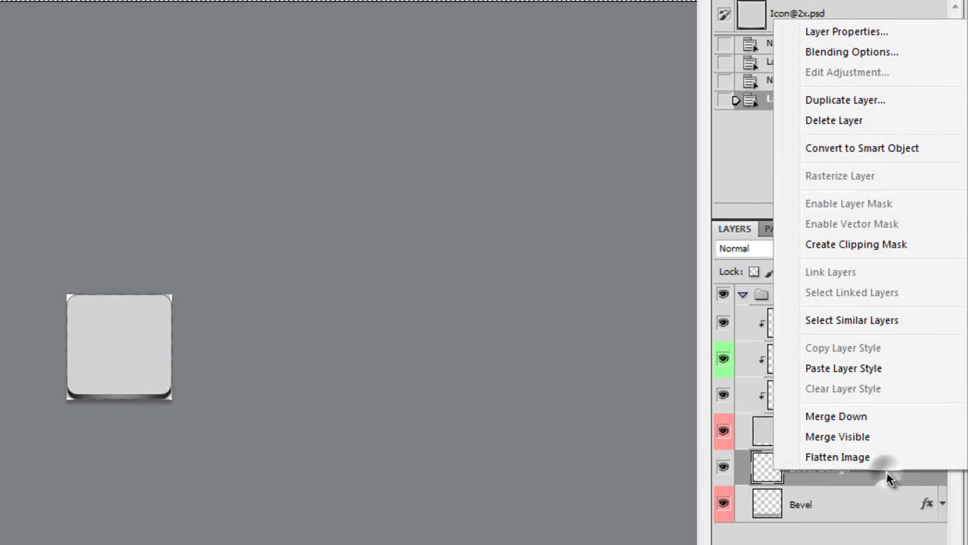
click(896, 252)
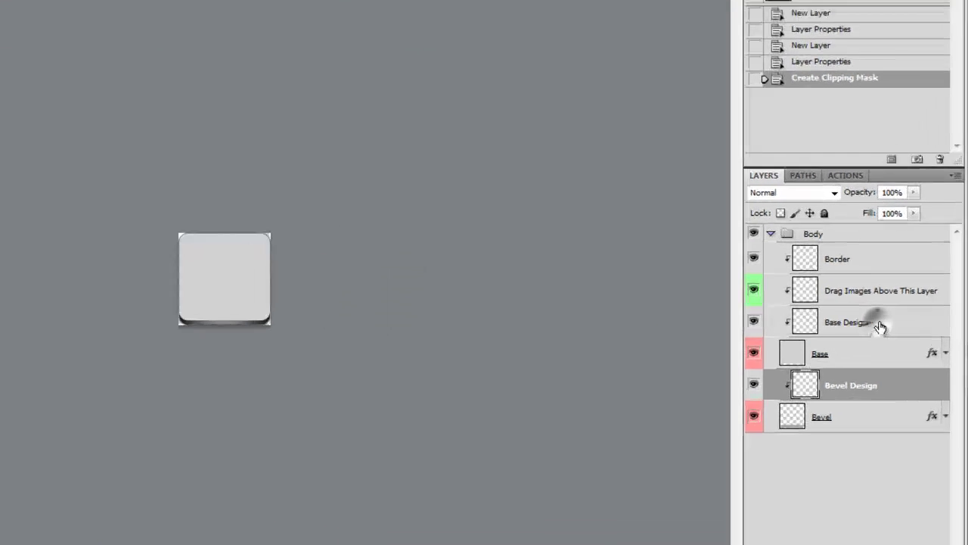
Paste the PayPal icon onto the Base Design layer and begin a Free Transform on it.
click(904, 339)
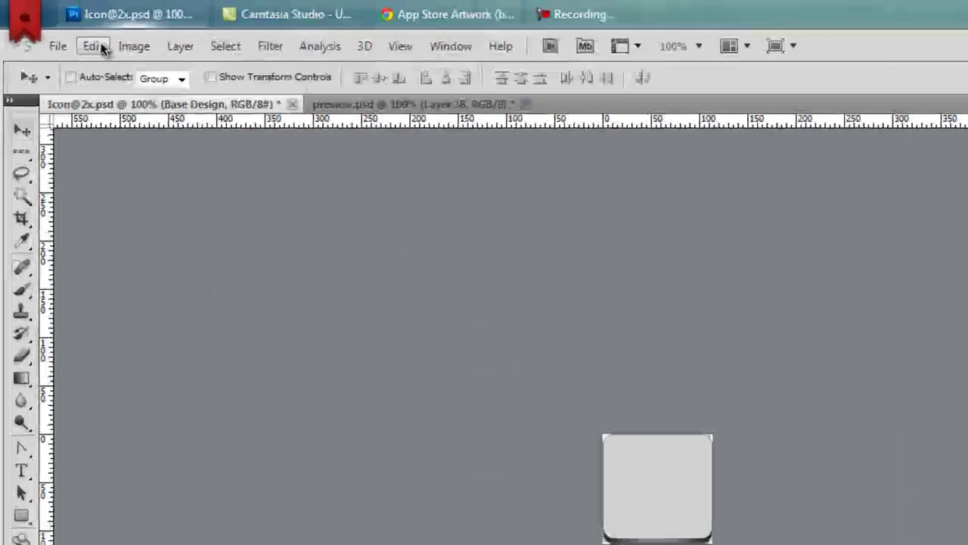
click(102, 49)
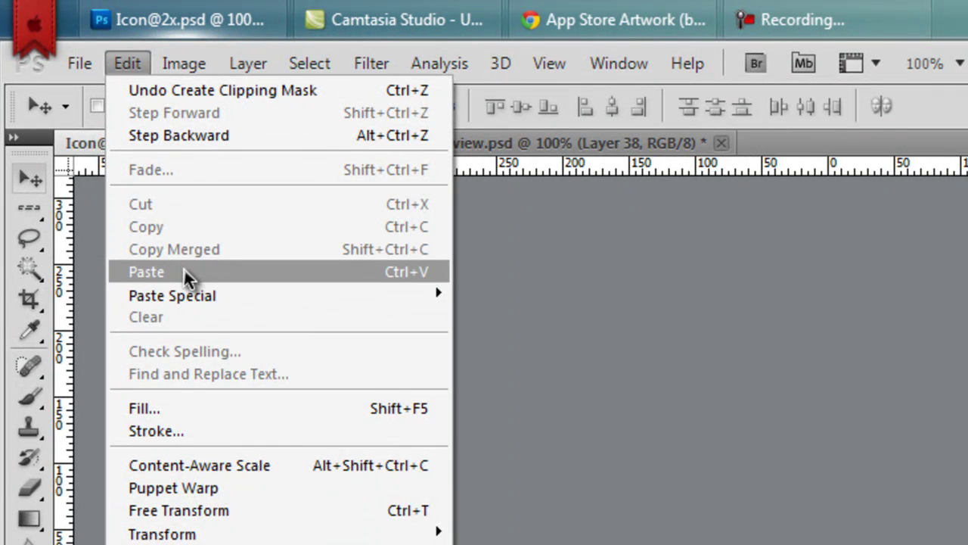
click(184, 272)
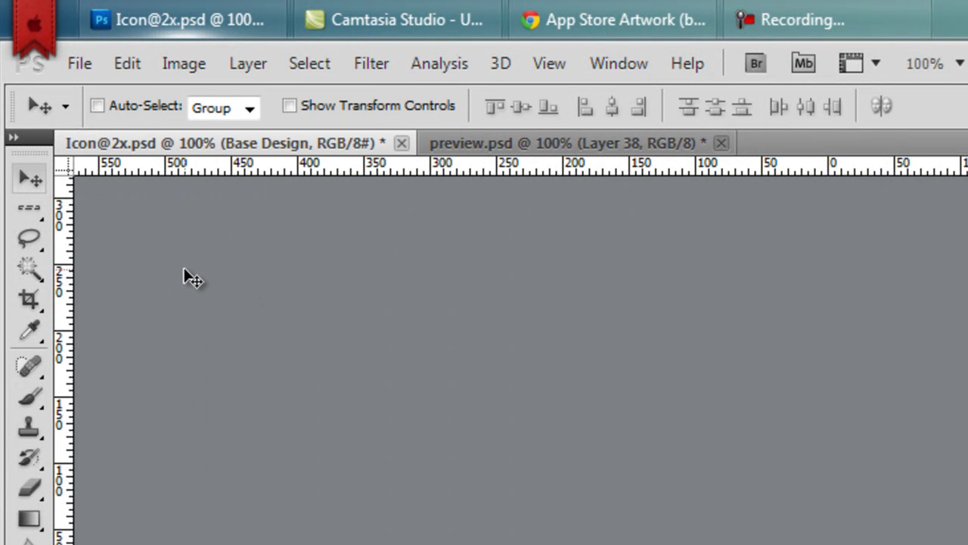
click(141, 62)
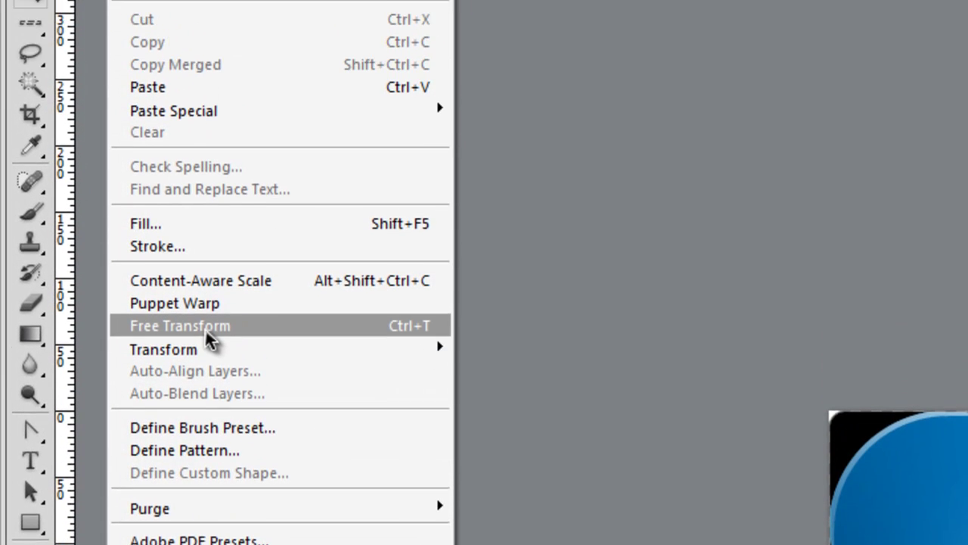
click(205, 241)
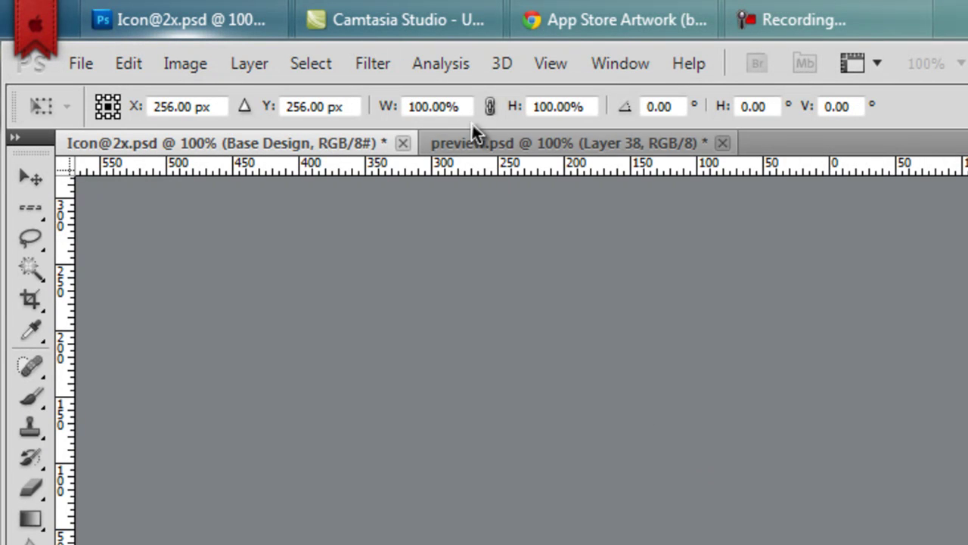
Scale the PayPal artwork proportionally to 23.29% and align it to fill the icon face.
click(491, 107)
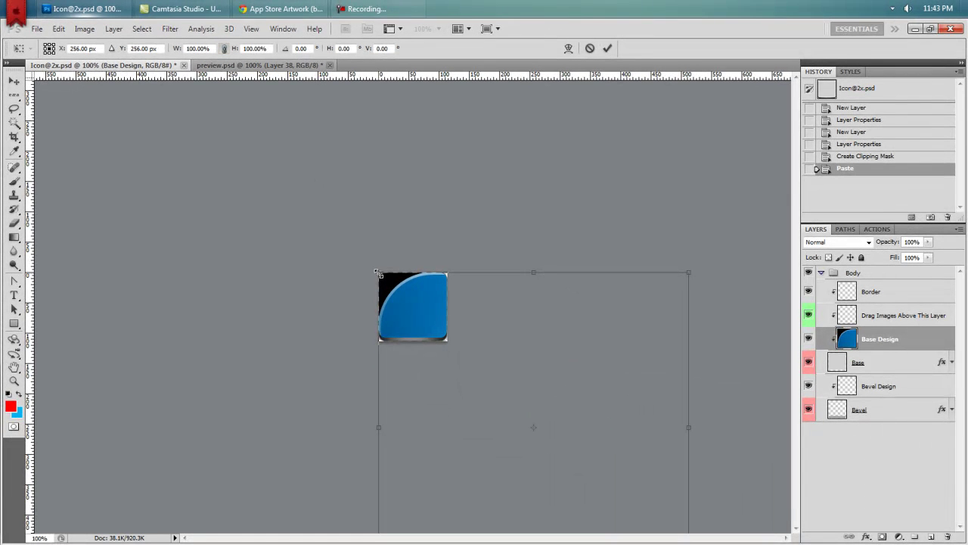
drag(379, 272, 510, 412)
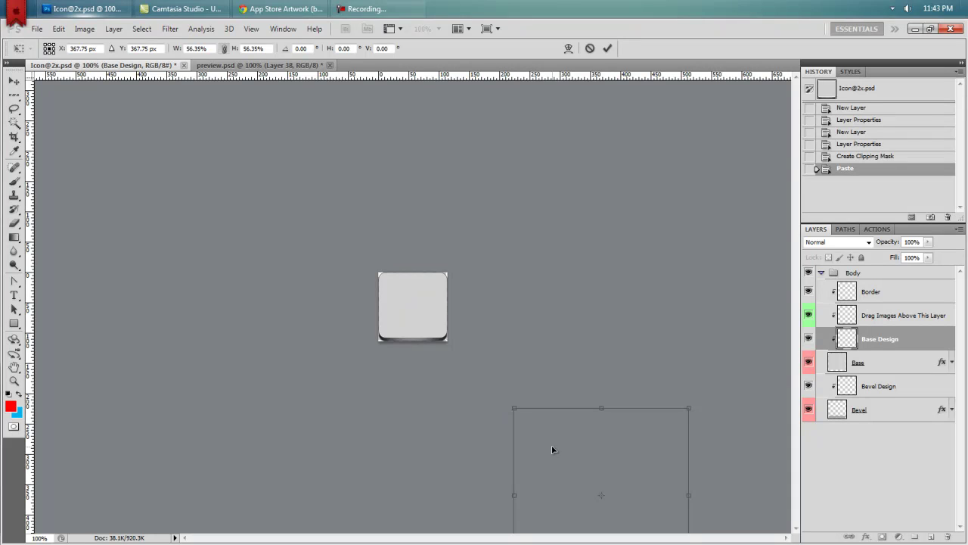
drag(551, 445, 422, 317)
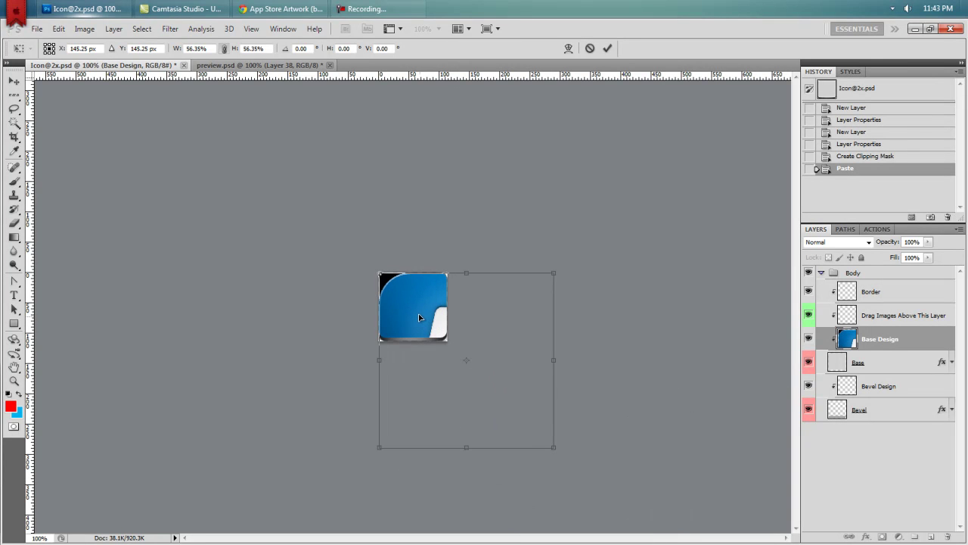
drag(553, 446, 437, 335)
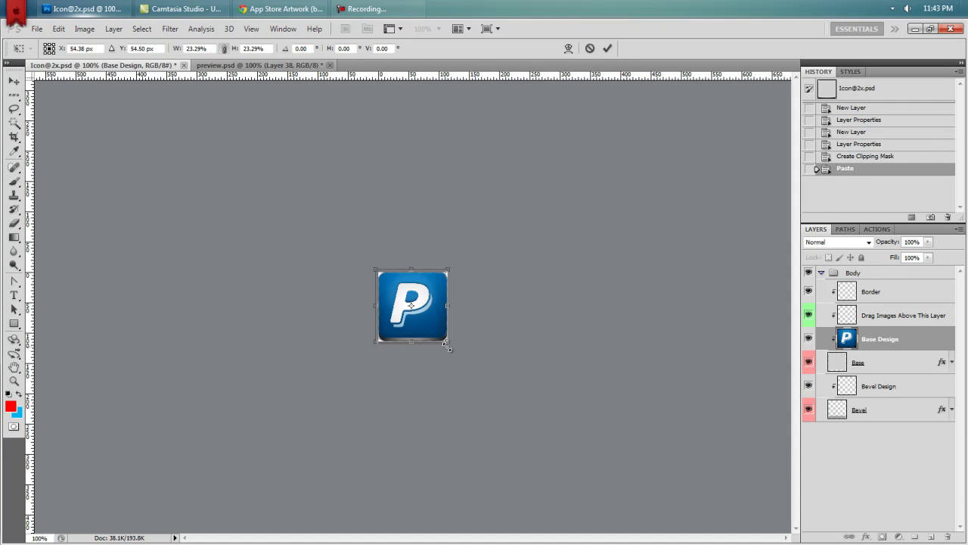
key(ctrl+plus)
key(ctrl+plus)
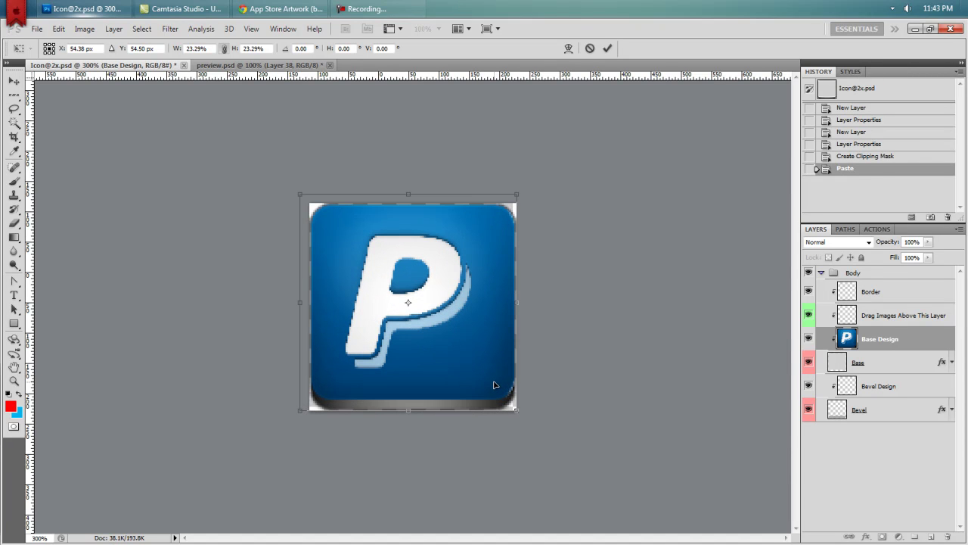
drag(493, 385, 498, 385)
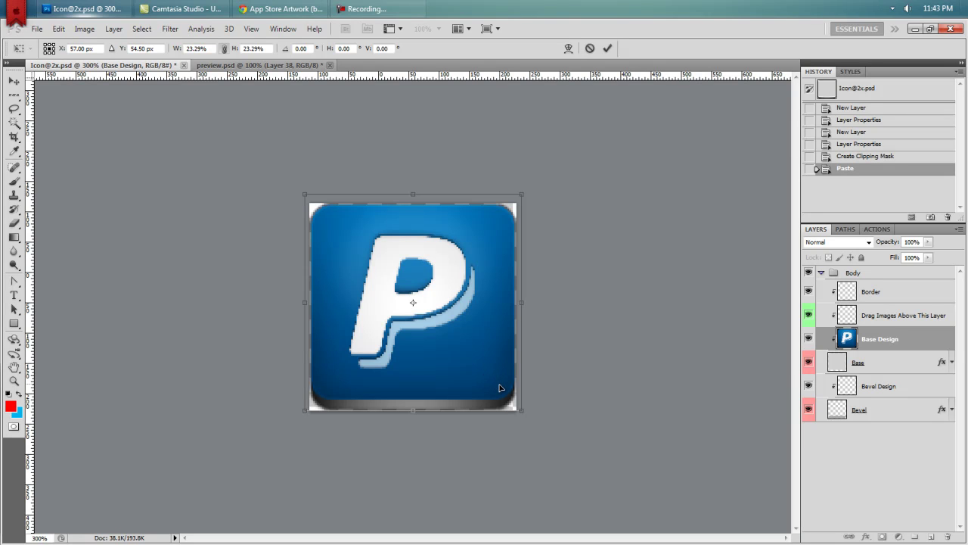
key(Return)
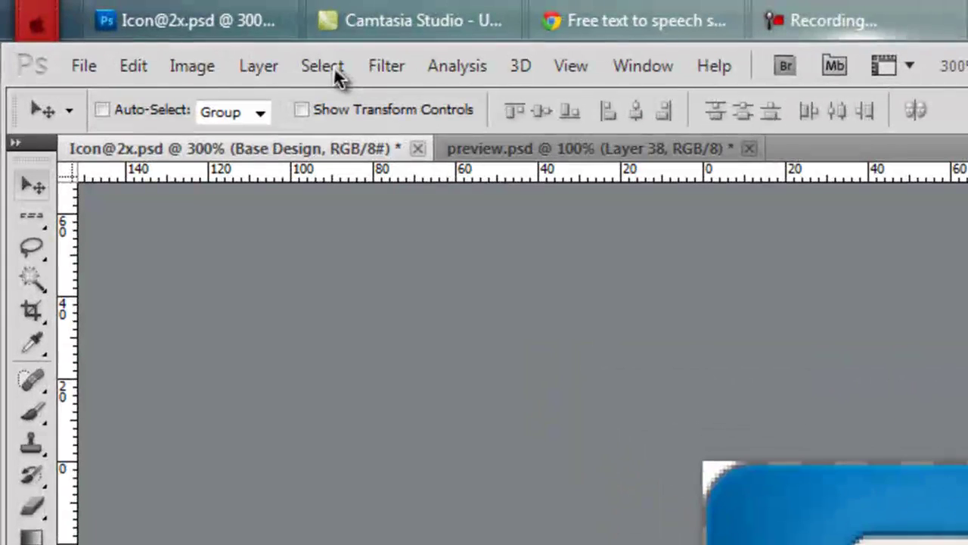
Select the entire canvas and copy the Base Design PayPal artwork.
click(332, 71)
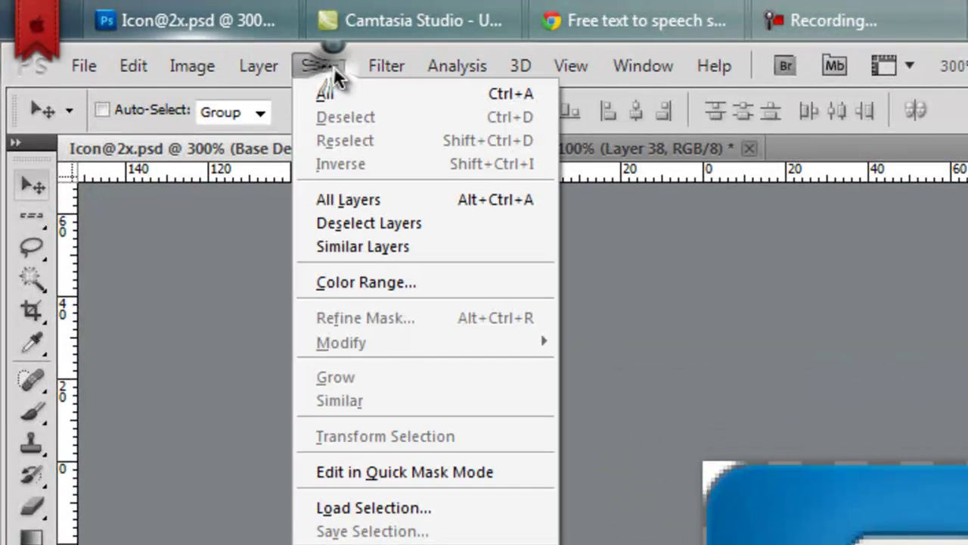
click(328, 95)
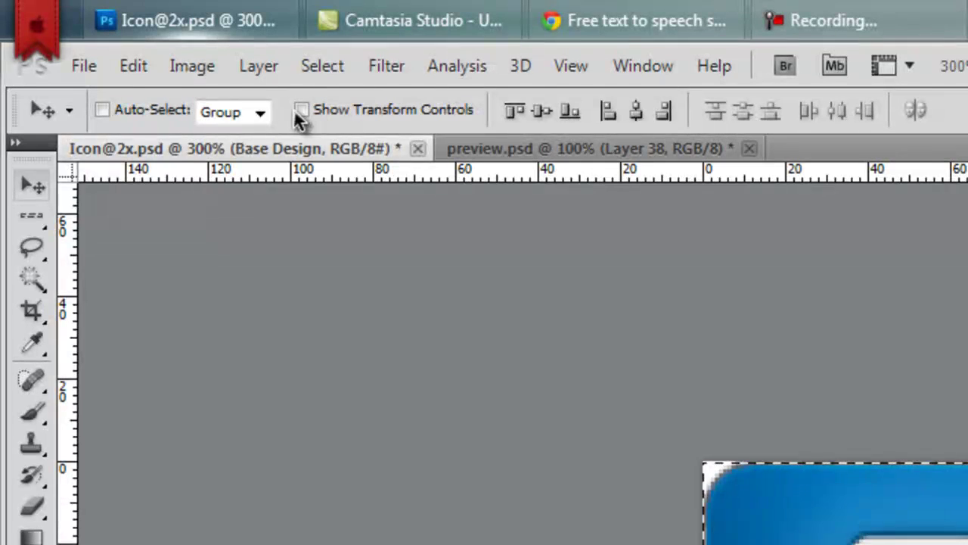
click(133, 68)
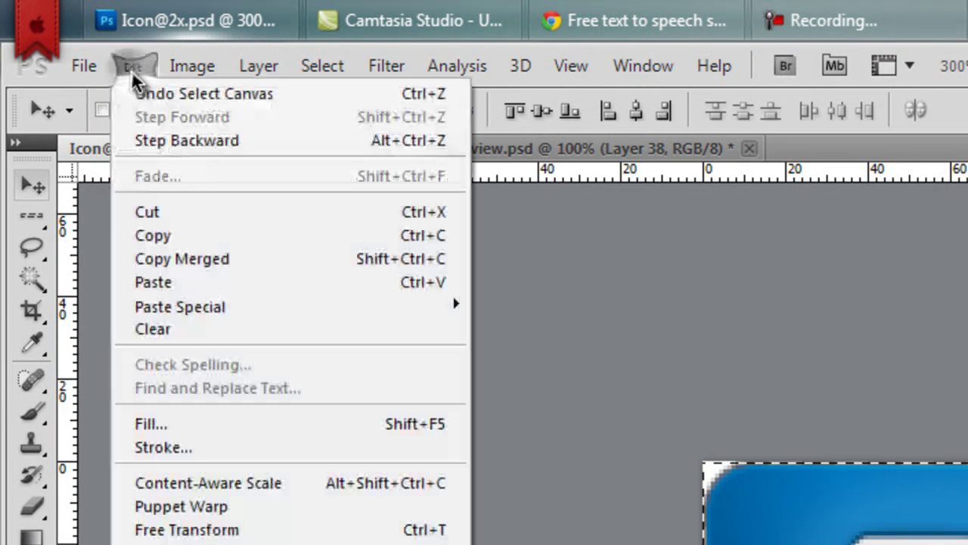
click(183, 236)
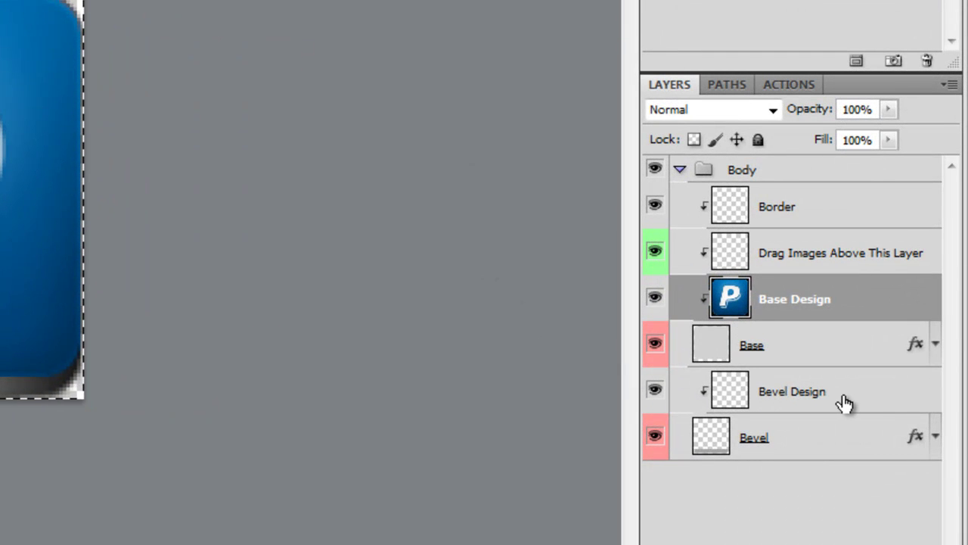
Paste the copied PayPal artwork into the Bevel Design layer.
click(841, 401)
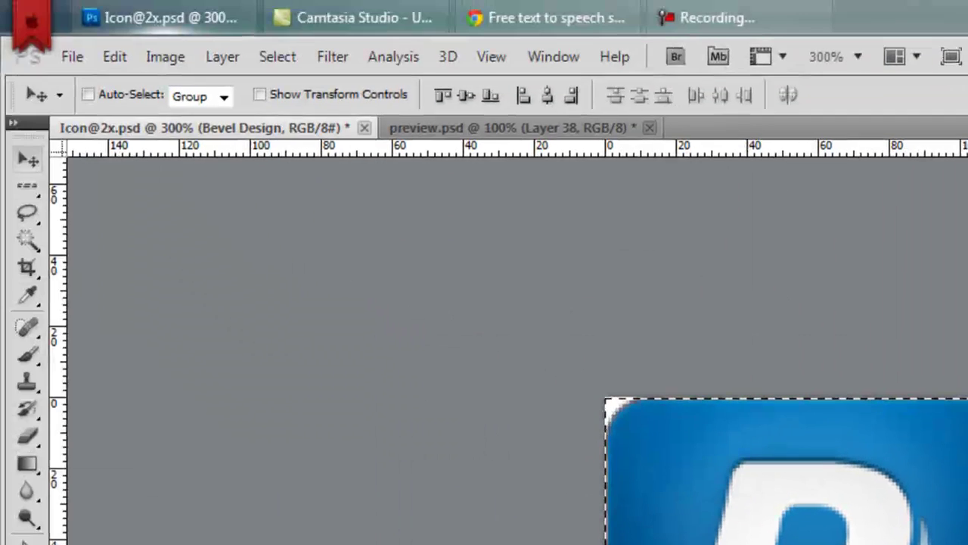
click(114, 57)
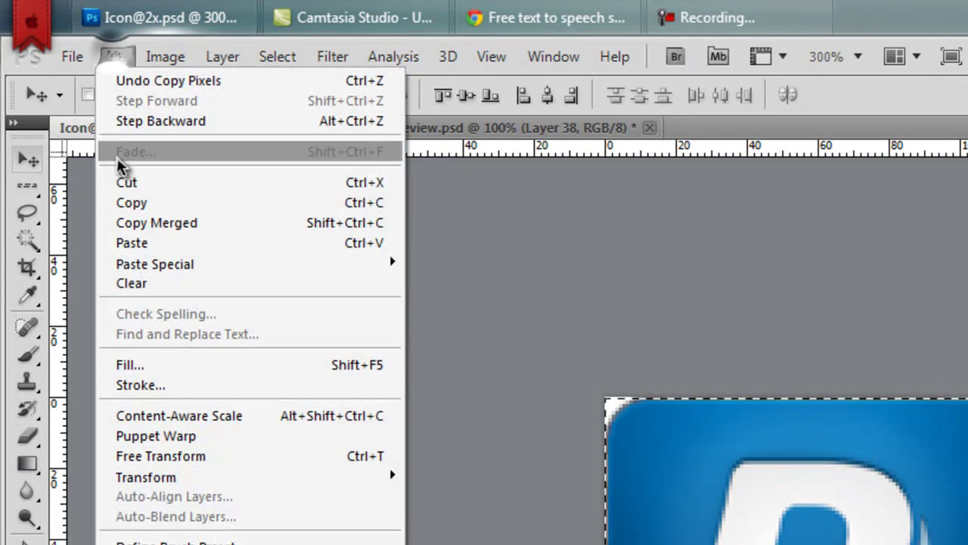
click(133, 243)
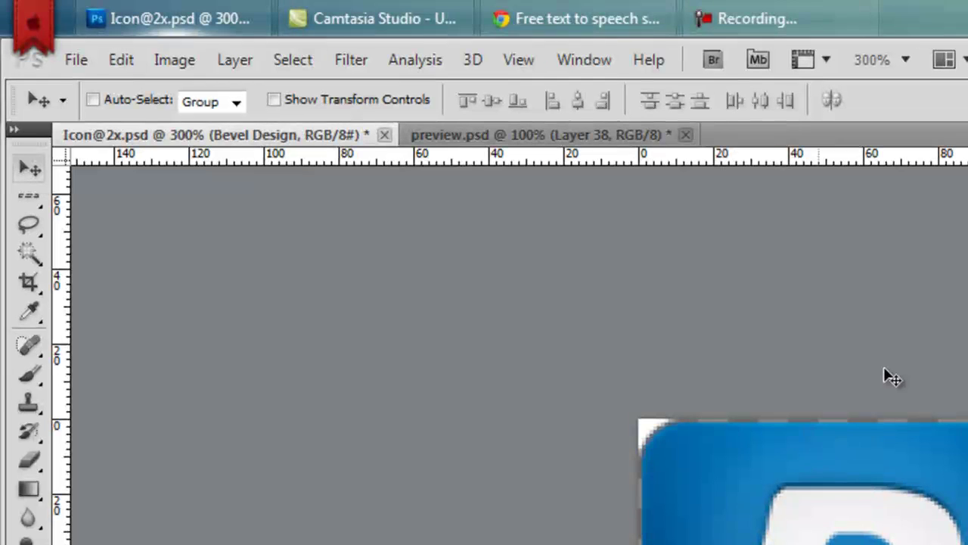
Apply Levels to the bevel artwork with the output white level capped at 180.
click(189, 59)
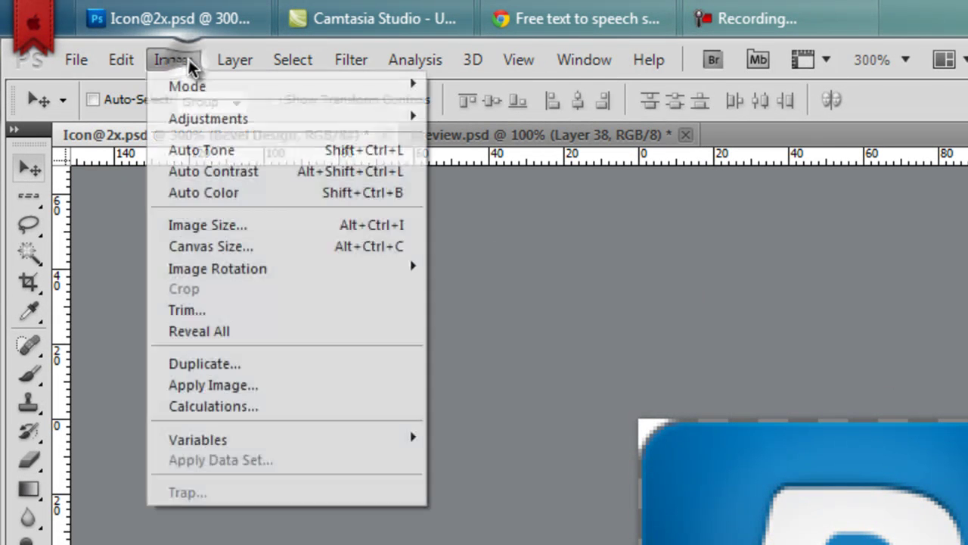
mouse_move(306, 121)
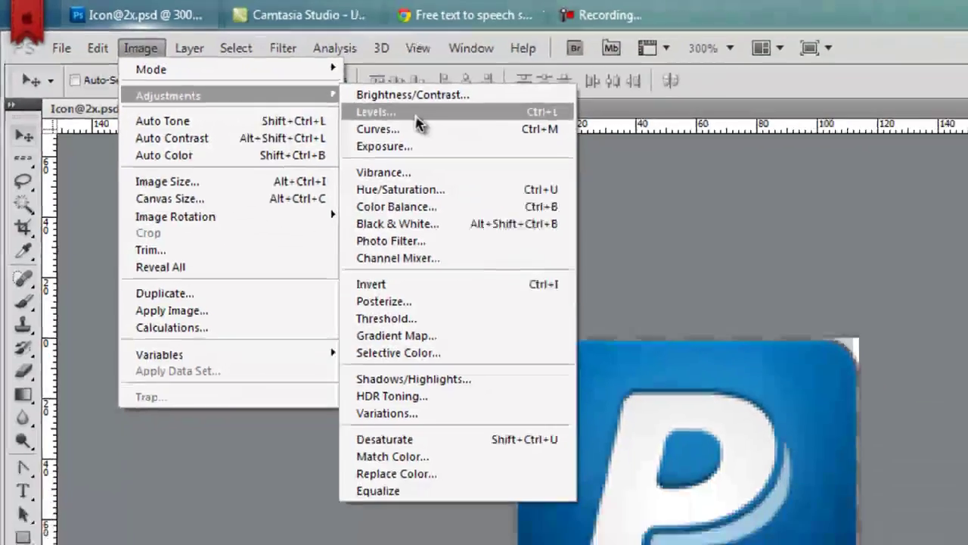
click(515, 146)
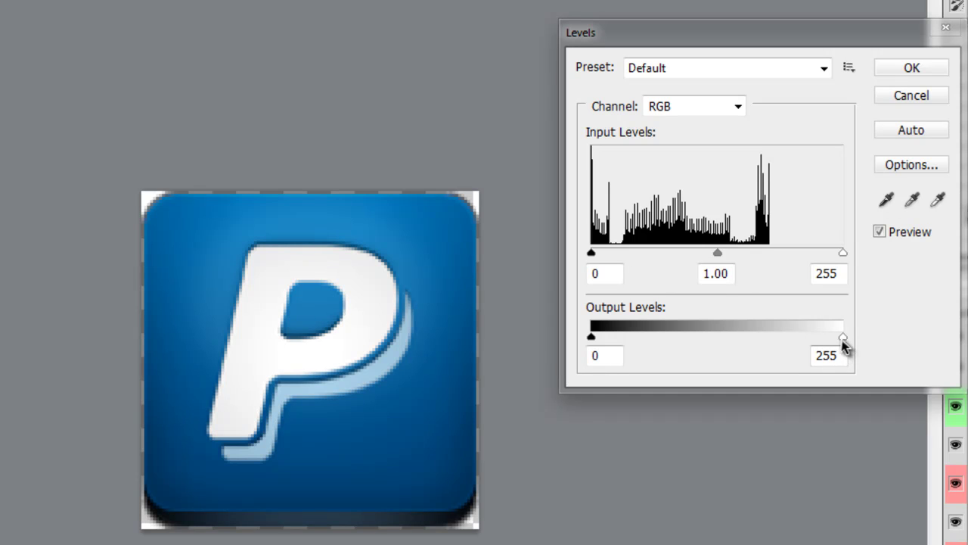
drag(845, 342, 772, 344)
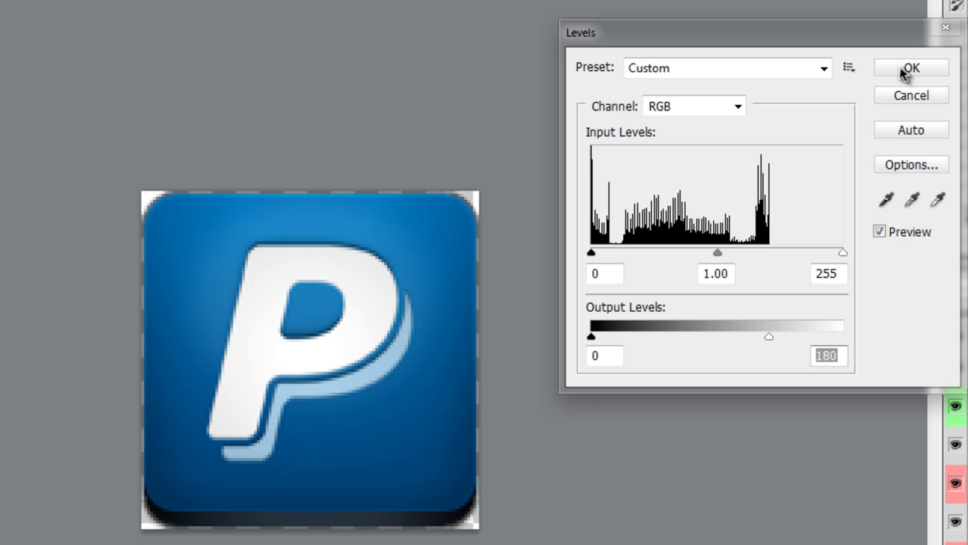
click(903, 73)
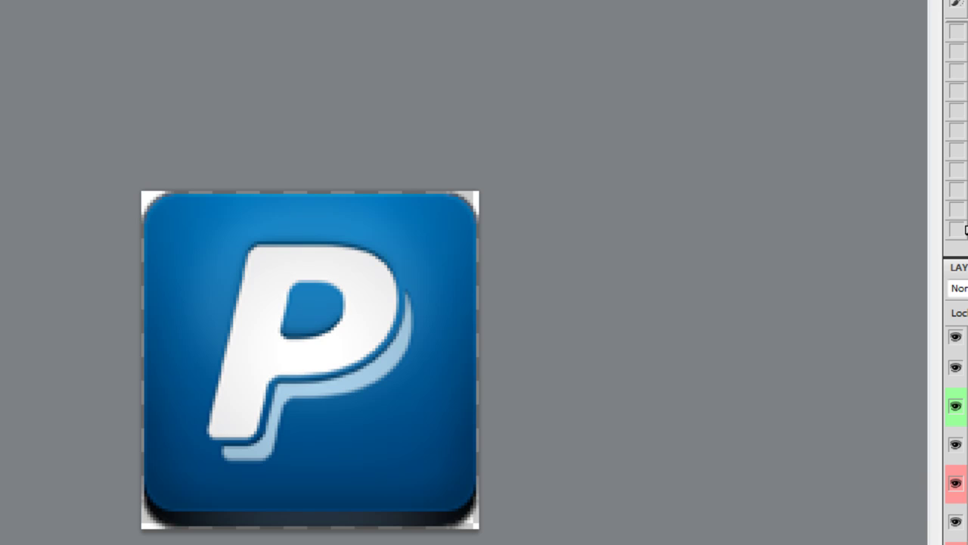
Add a Bevel and Emboss style with Depth 50, Size 1 px and highlight opacity 25%.
scroll(310, 360, down, 3)
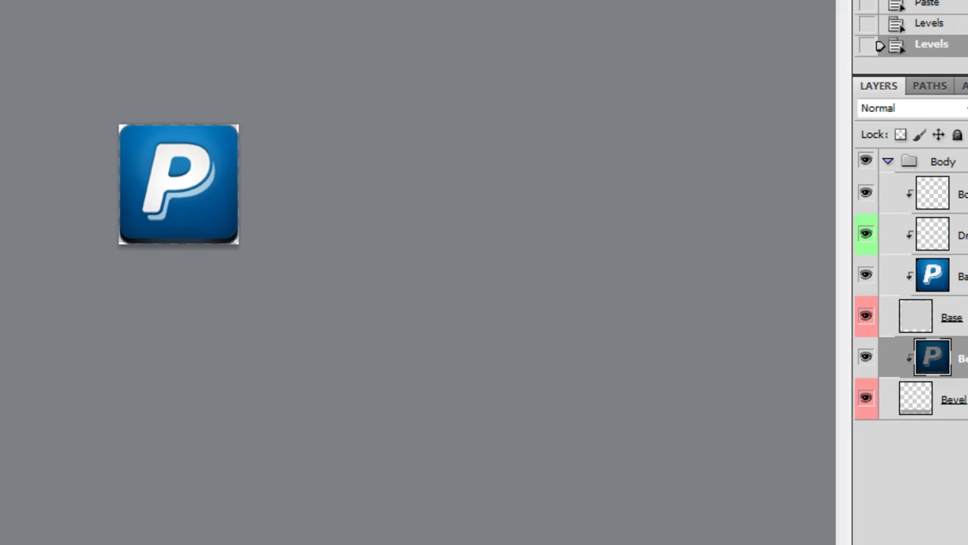
double_click(844, 279)
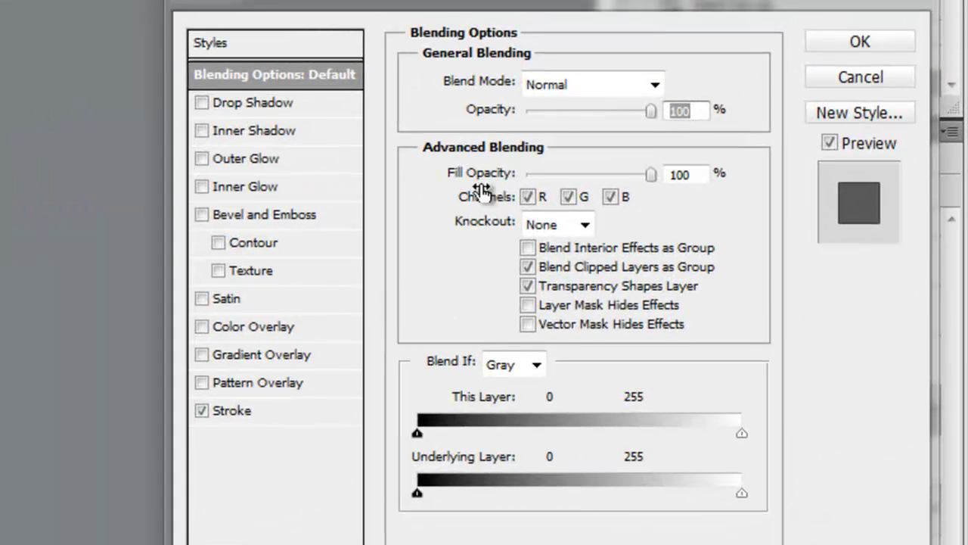
click(244, 213)
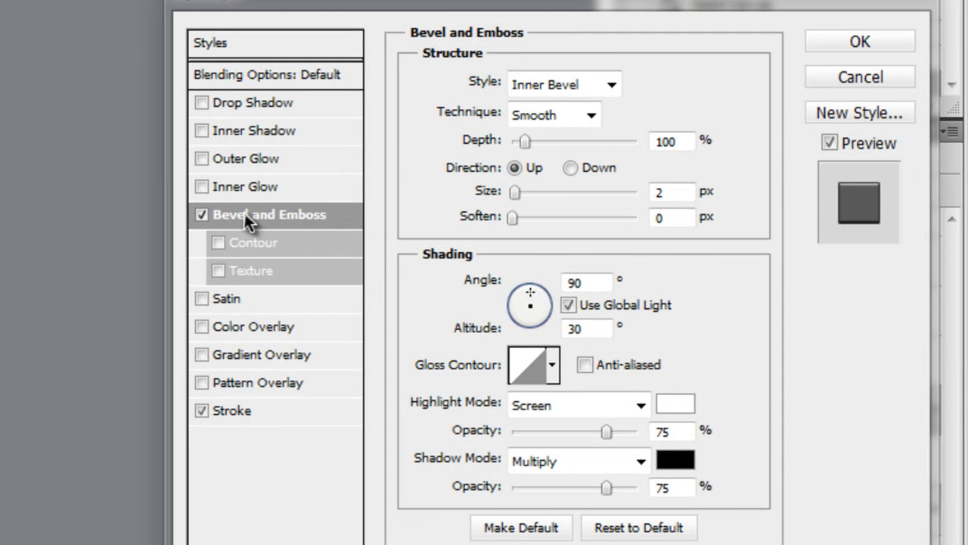
double_click(667, 142)
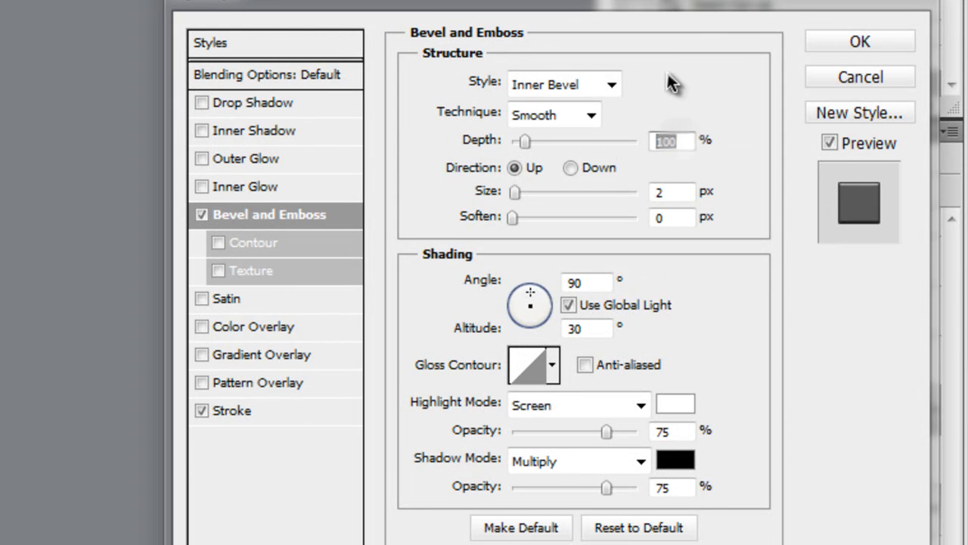
text(50)
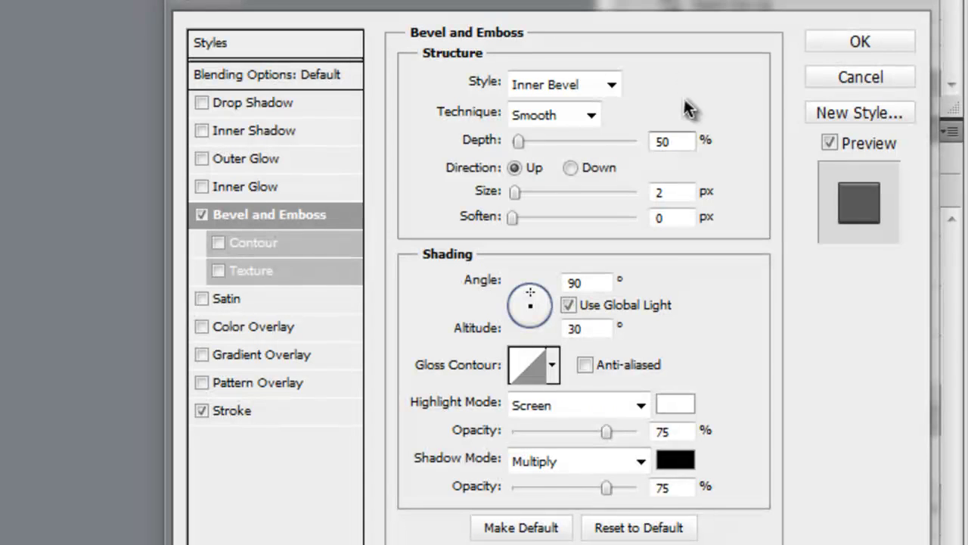
double_click(679, 192)
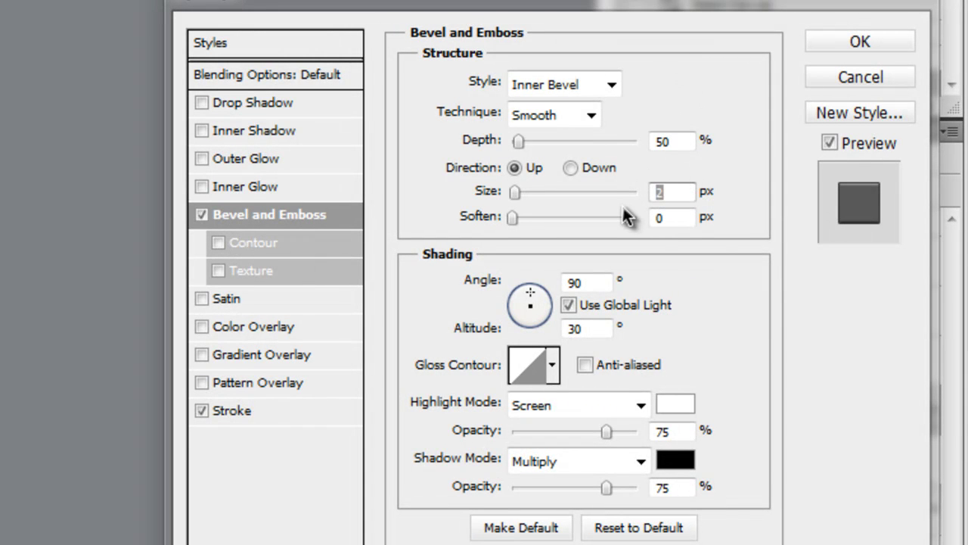
text(1)
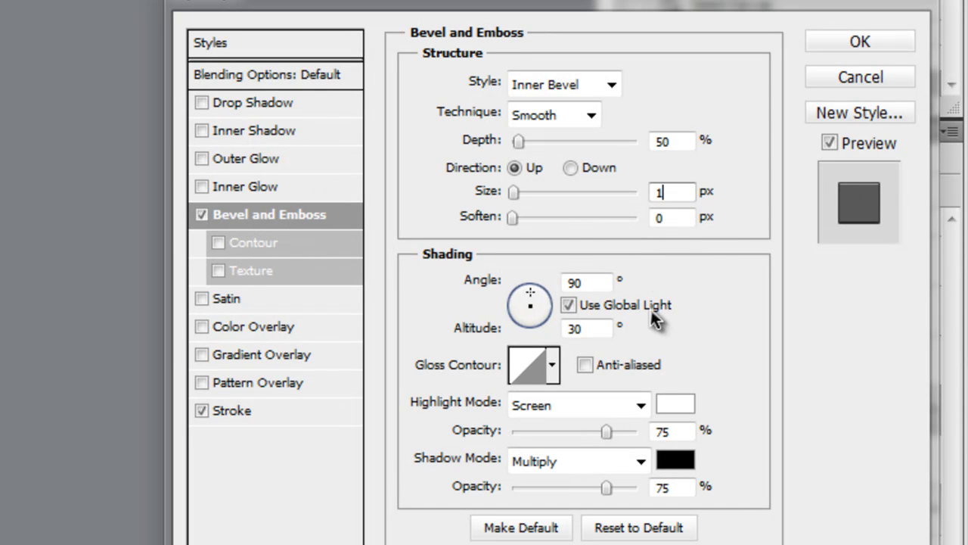
click(678, 430)
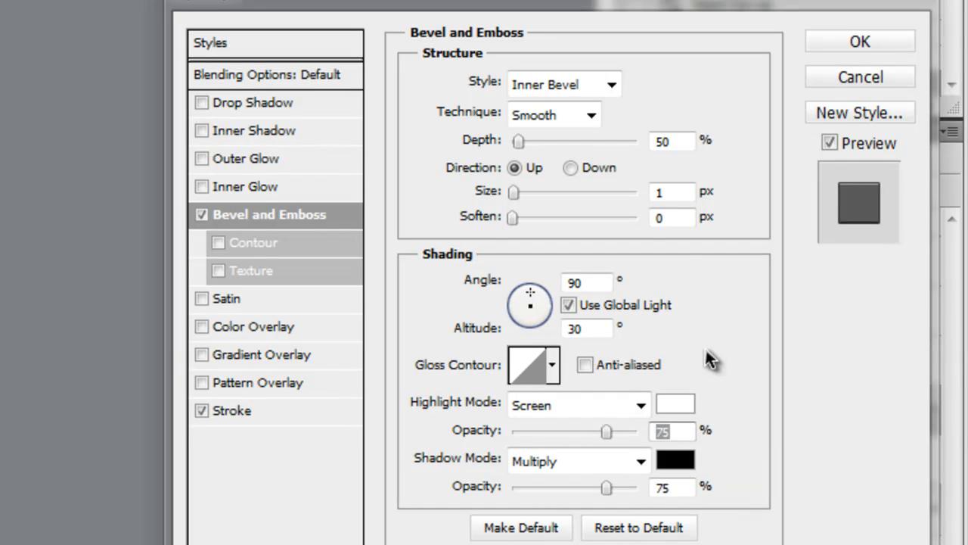
text(25)
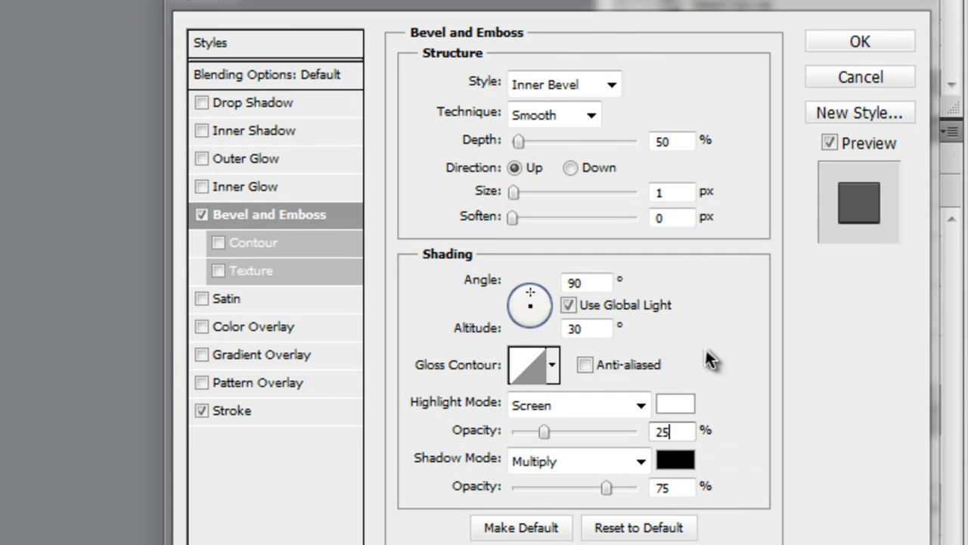
Set the bevel shadow to white in Screen blend mode at 25% opacity.
click(672, 468)
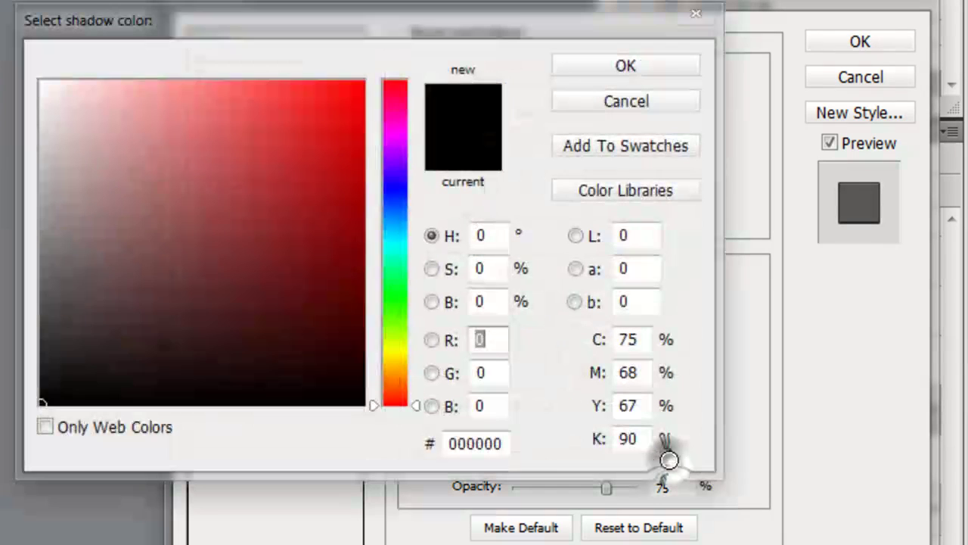
drag(200, 217, 40, 79)
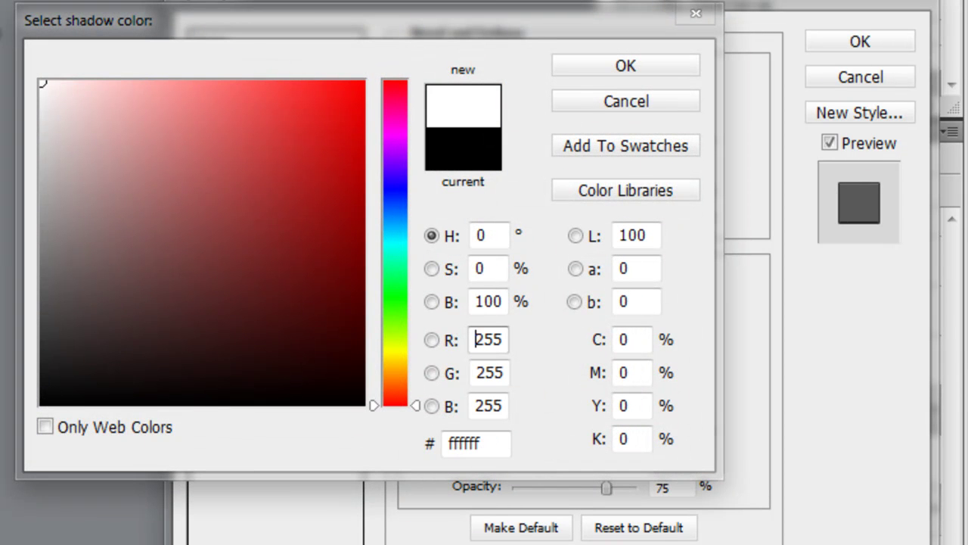
click(627, 70)
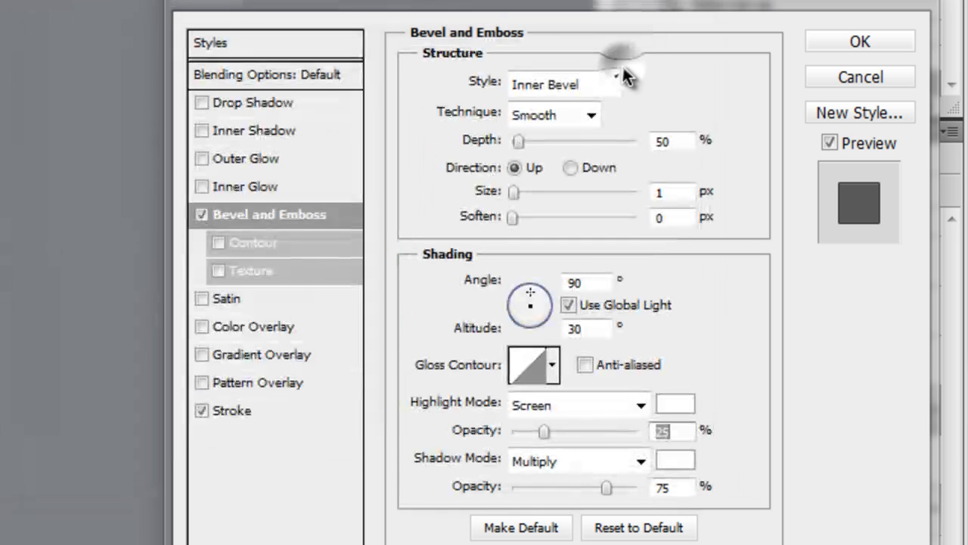
click(547, 462)
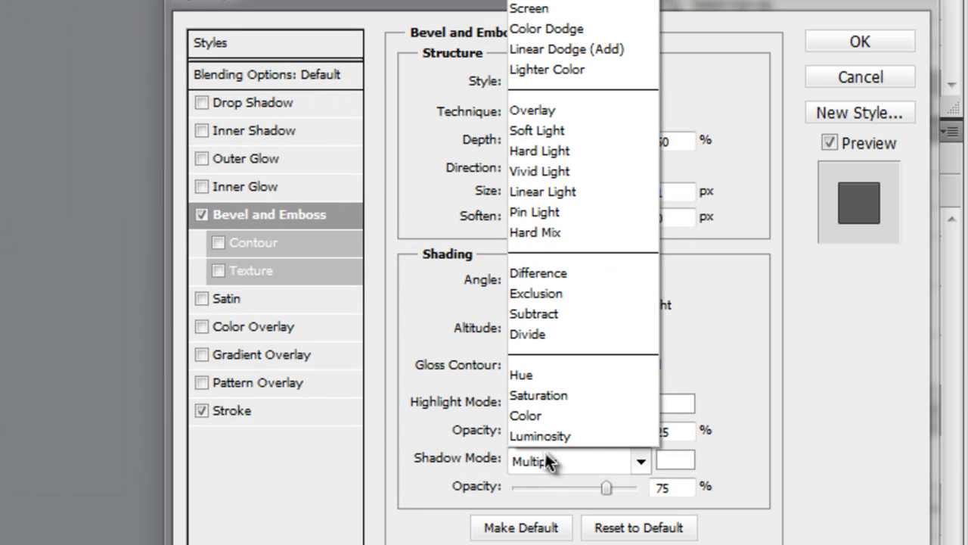
click(533, 9)
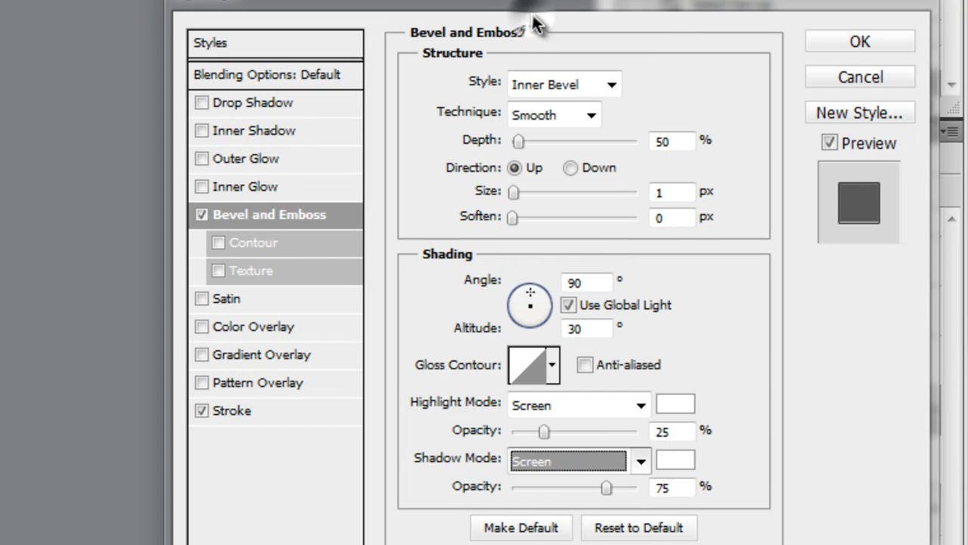
double_click(660, 488)
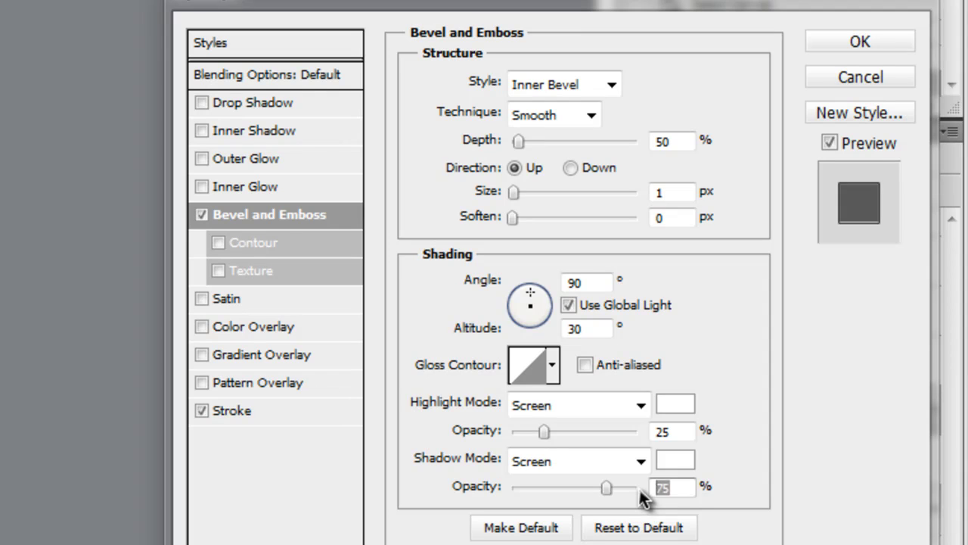
text(25)
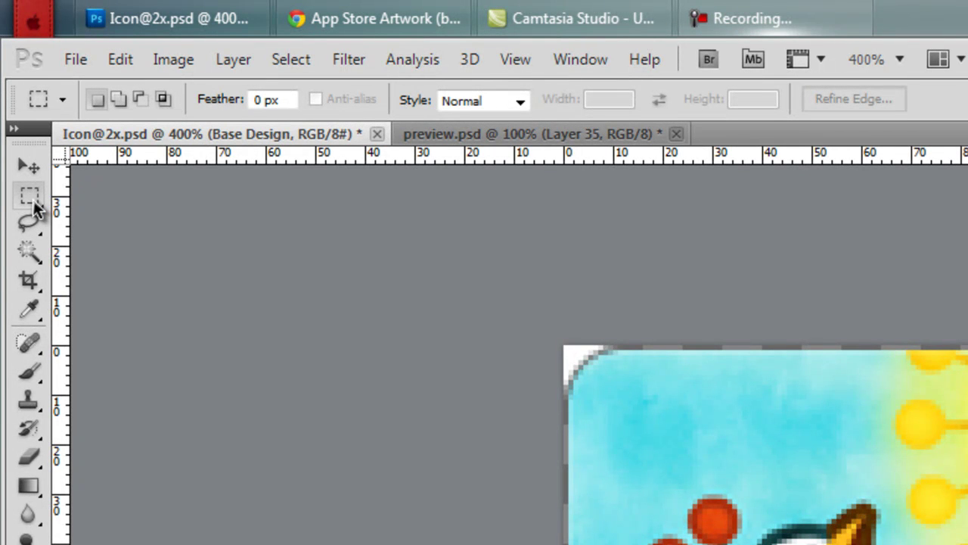
With the Single Row Marquee, select a one-pixel row across the Base Design artwork's bottom edge and copy it.
click(34, 208)
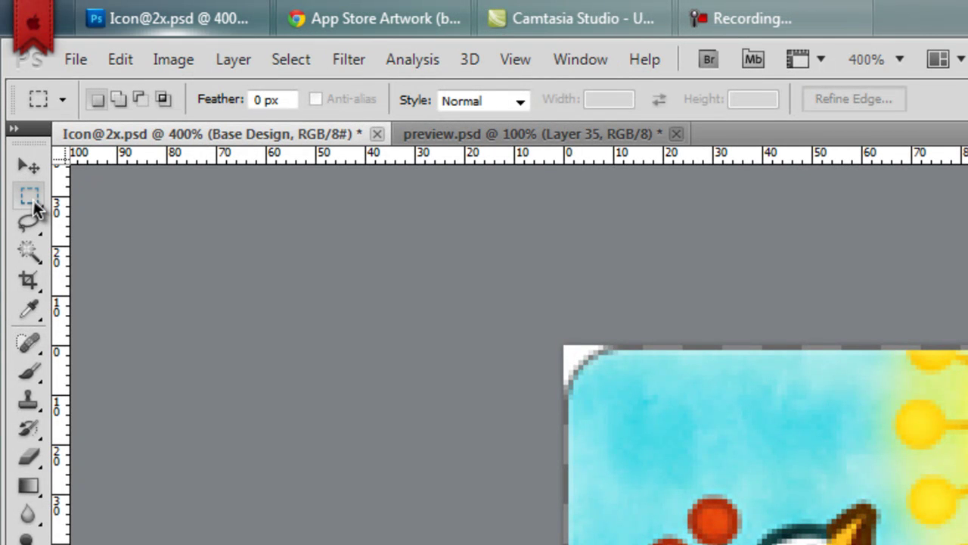
click(34, 207)
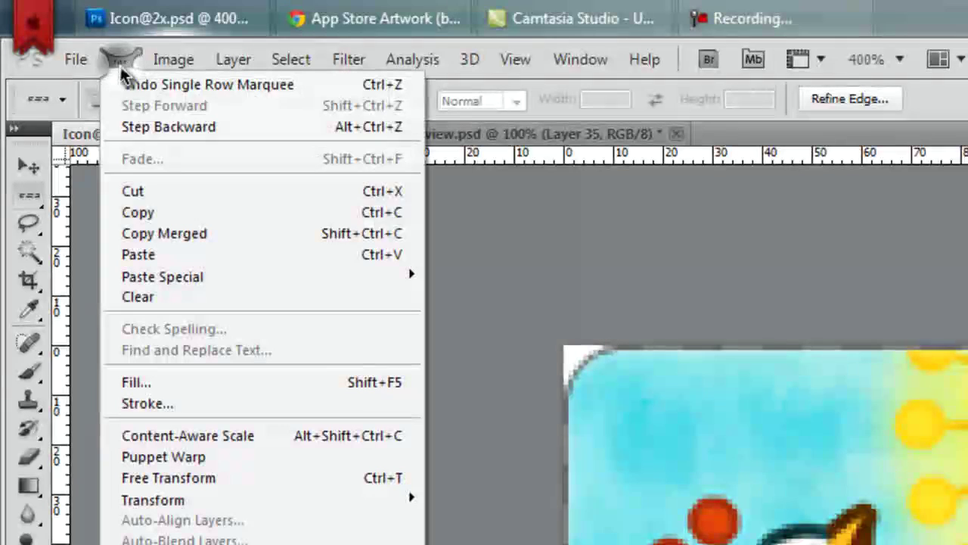
click(176, 212)
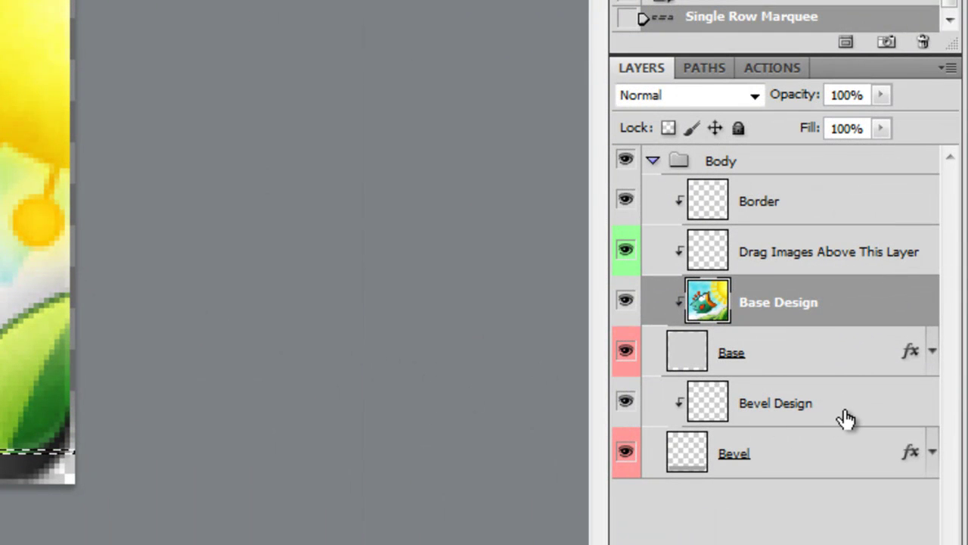
Paste the row onto Bevel Design and stretch it down over the bevel strip with Free Transform.
click(843, 417)
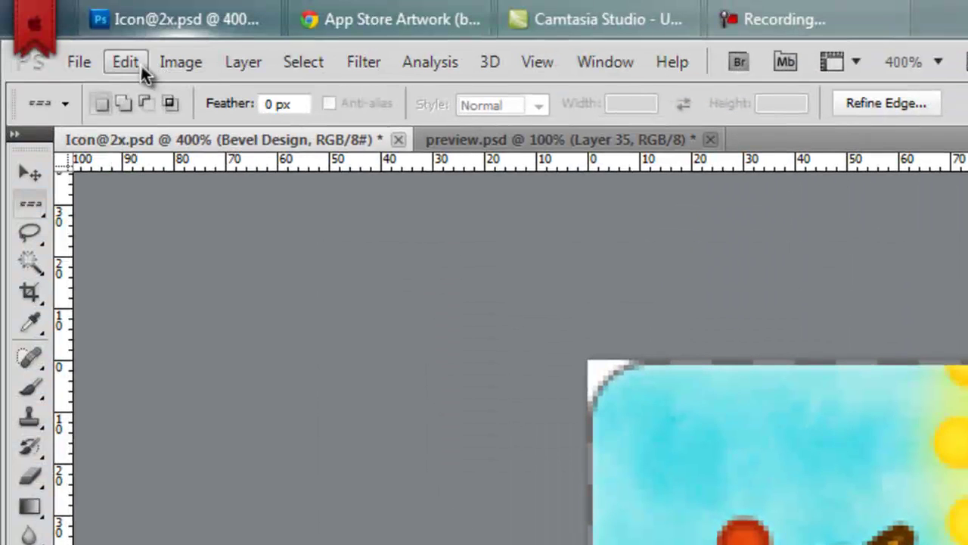
click(127, 62)
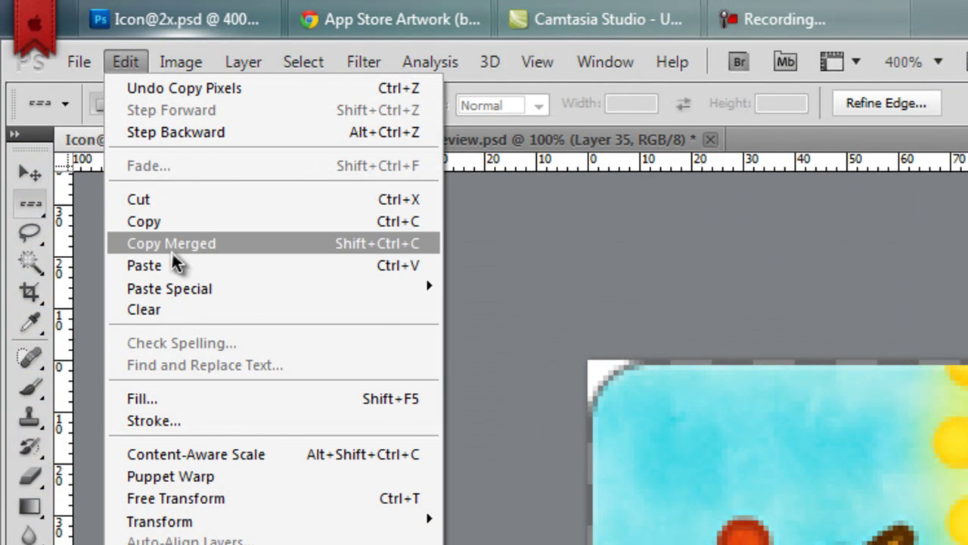
click(207, 265)
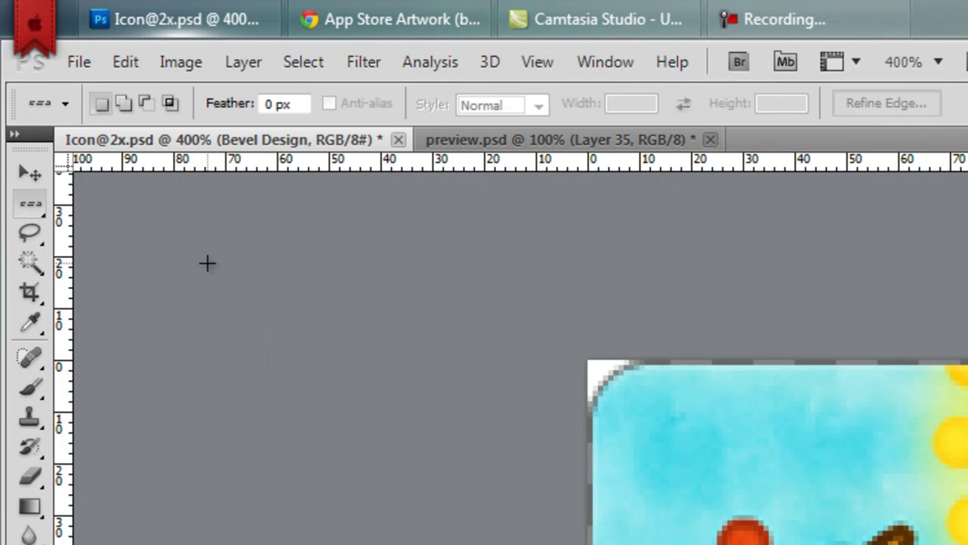
click(123, 63)
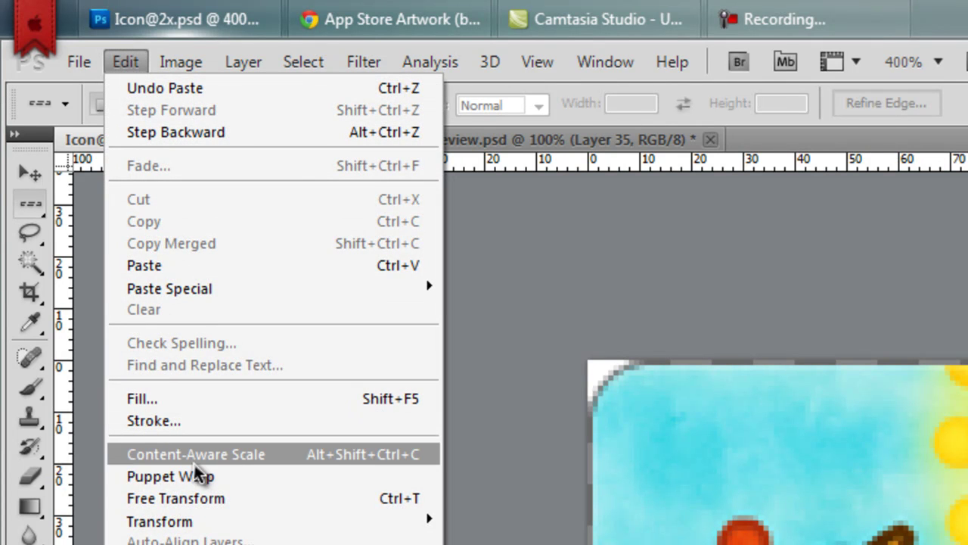
click(198, 494)
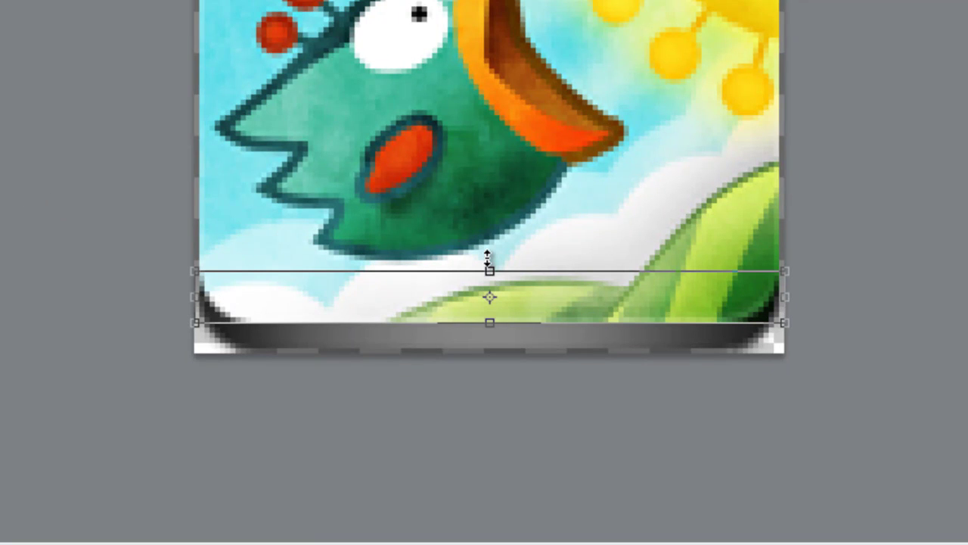
drag(488, 318, 492, 368)
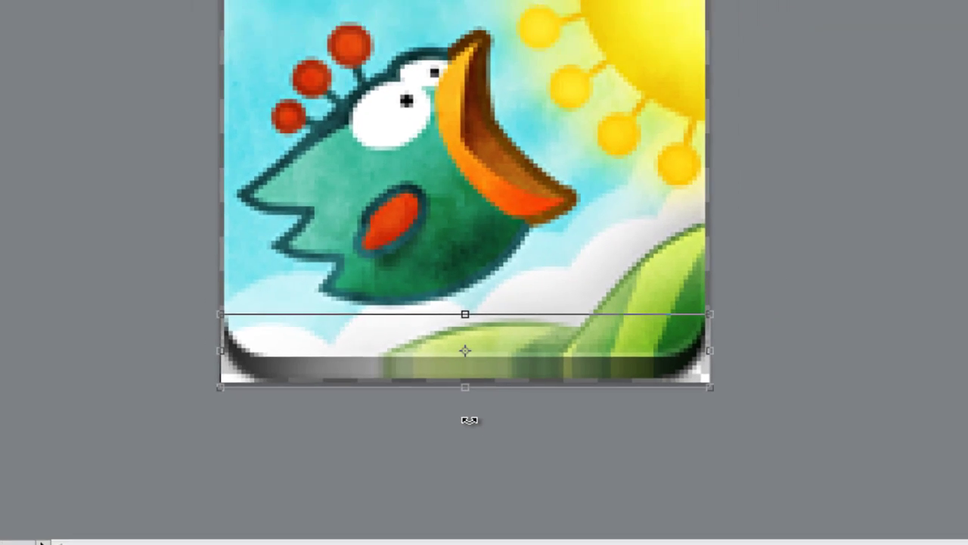
key(Return)
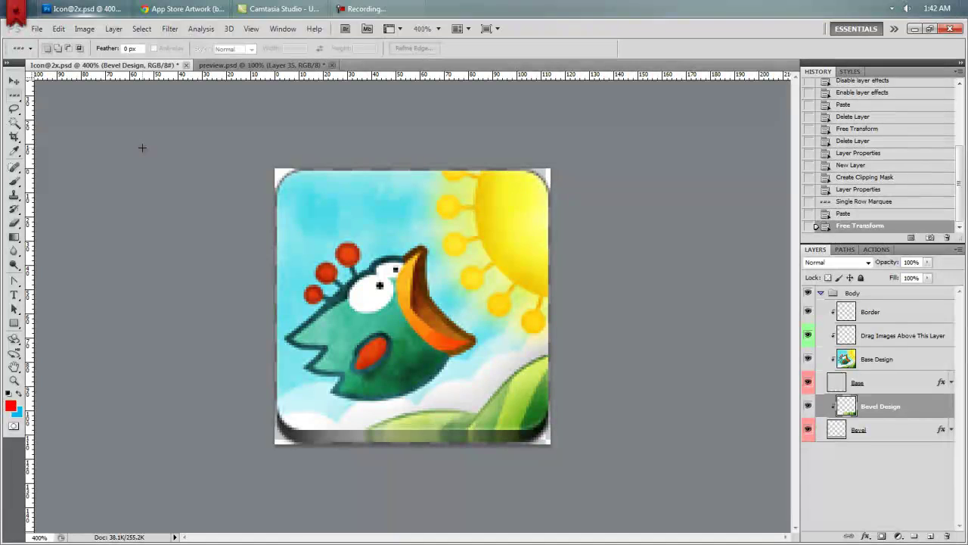
Apply a Levels adjustment to the bevel strip with the output white level set to 180.
click(84, 31)
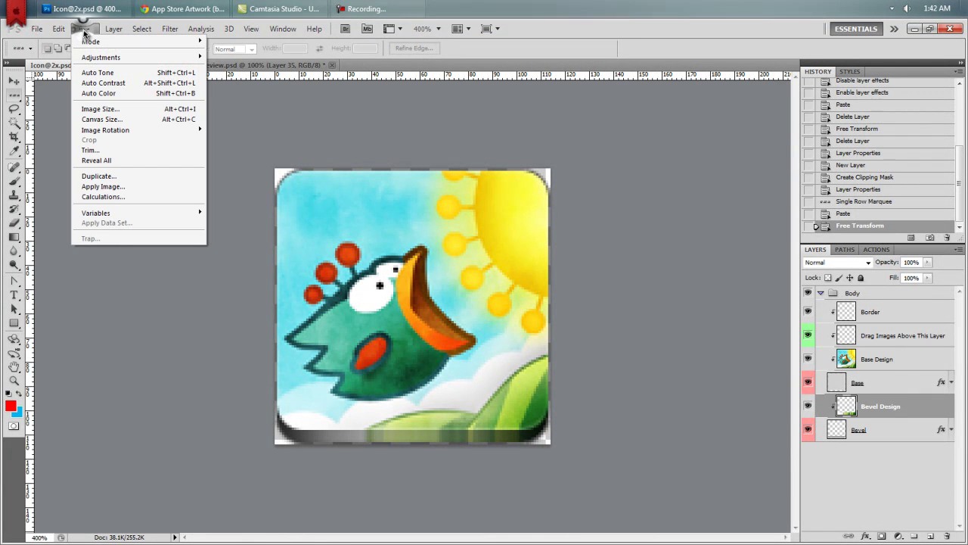
mouse_move(118, 56)
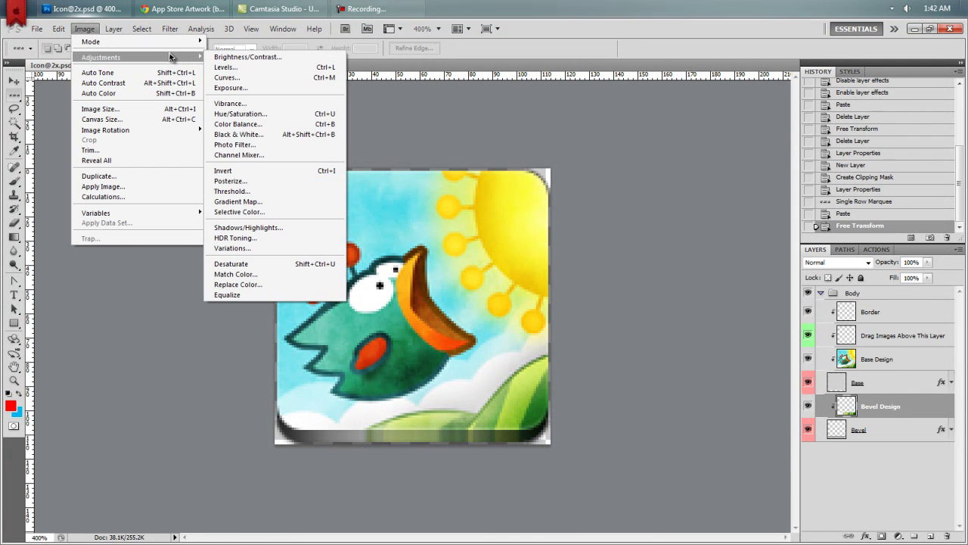
click(253, 68)
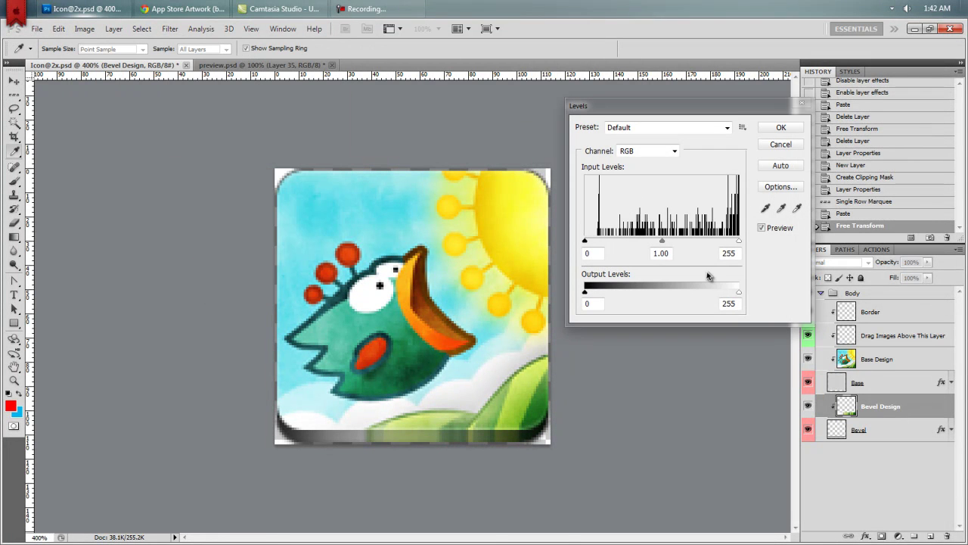
double_click(734, 304)
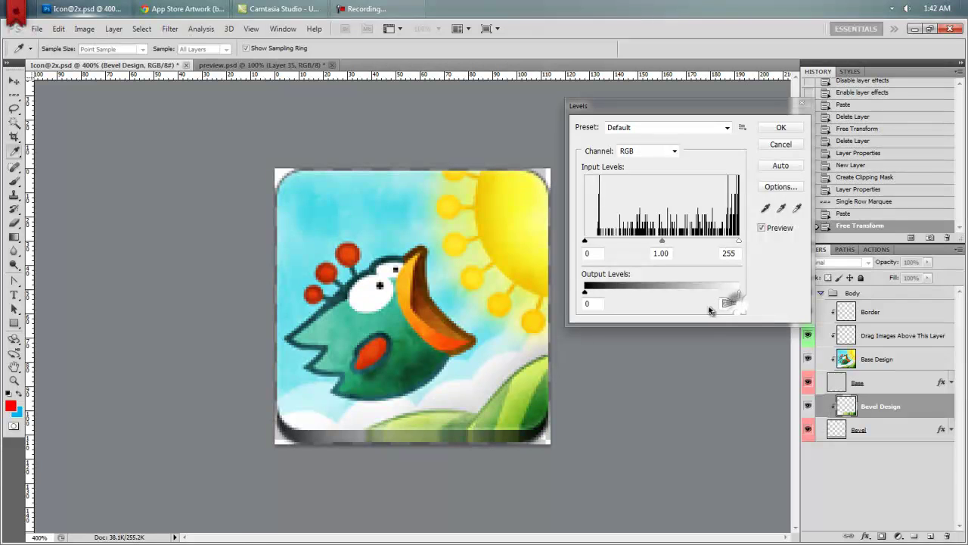
text(180)
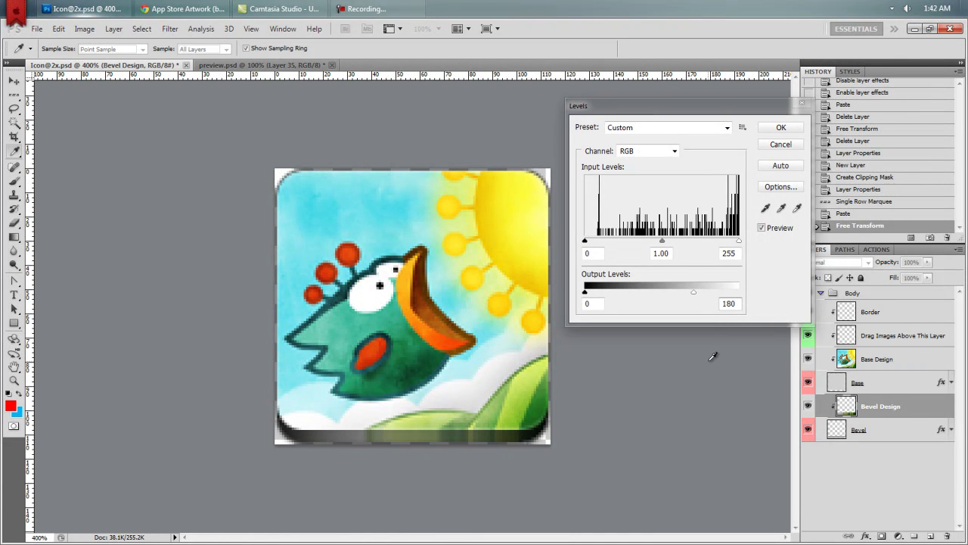
click(780, 130)
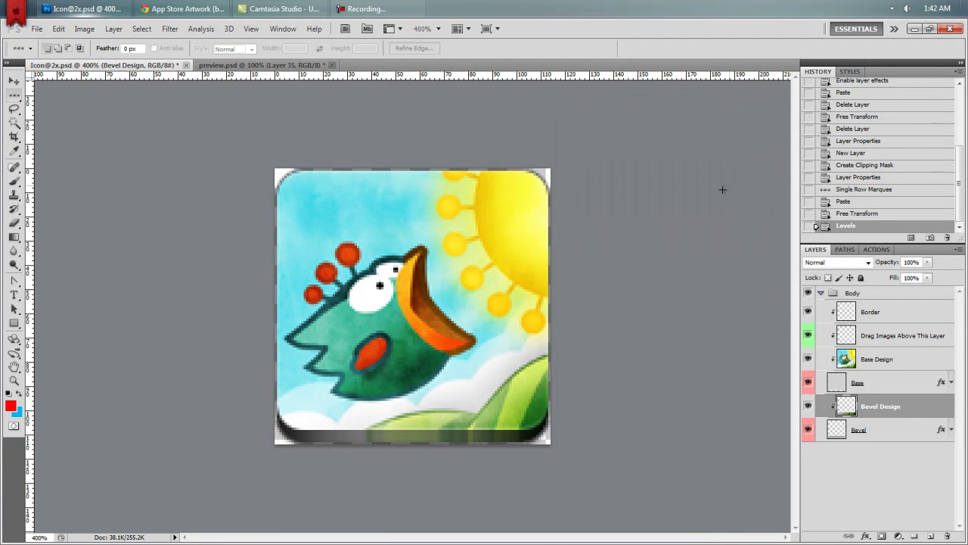